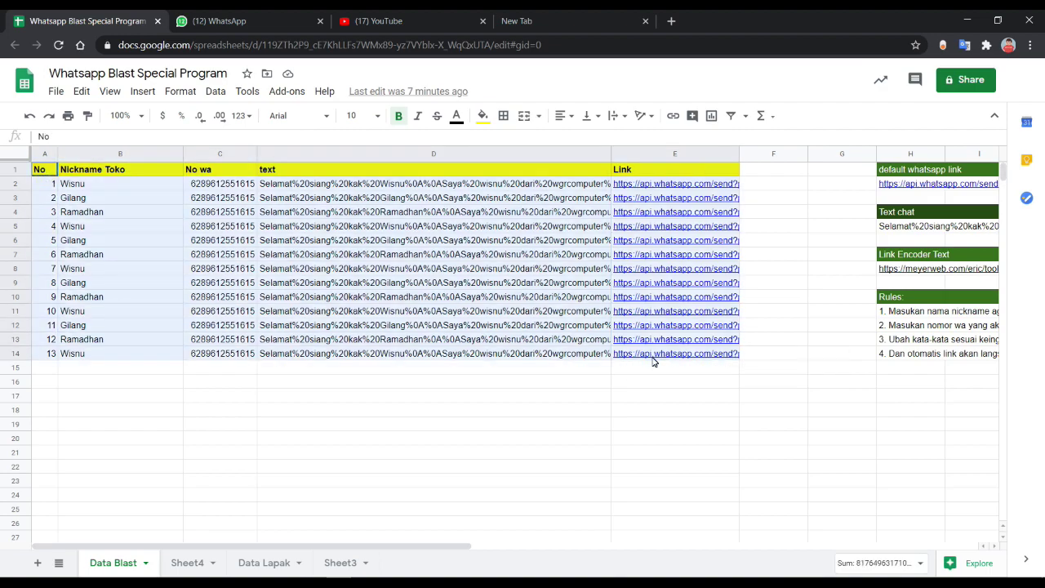
- Open the generated WhatsApp link in cell E2 for the first contact row
left_click(457, 269)
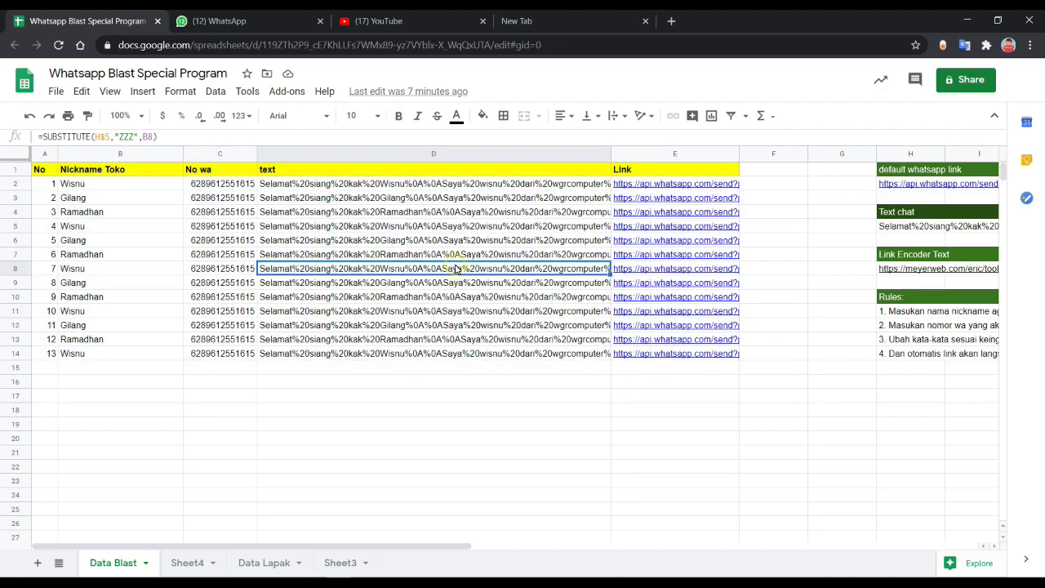
scroll(457, 269, "right", 1)
scroll(457, 270, "right", 2)
scroll(457, 270, "left", 3)
scroll(571, 244, "right", 2)
scroll(653, 228, "left", 2)
left_click(641, 184)
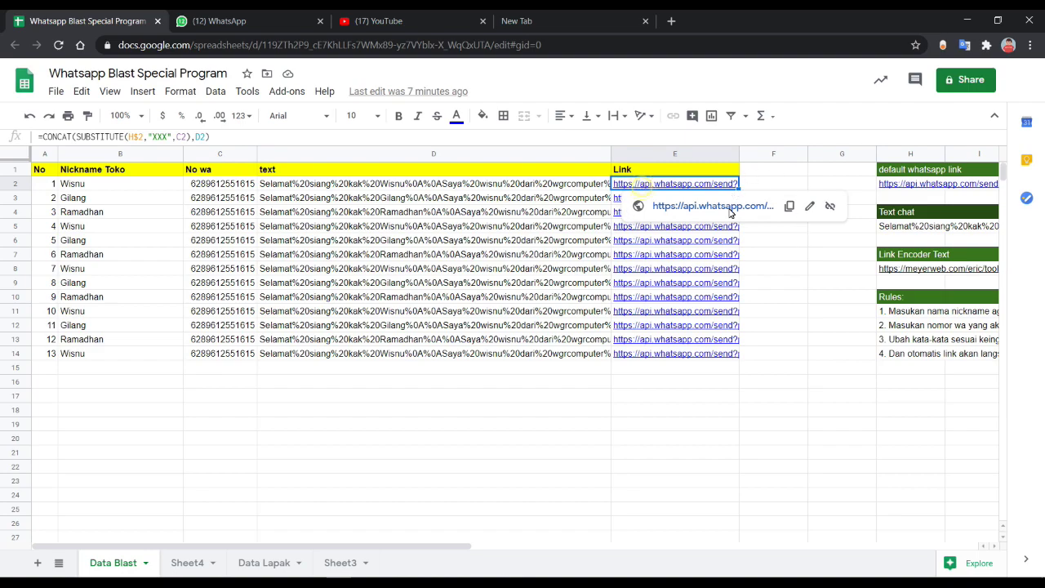
left_click(675, 206)
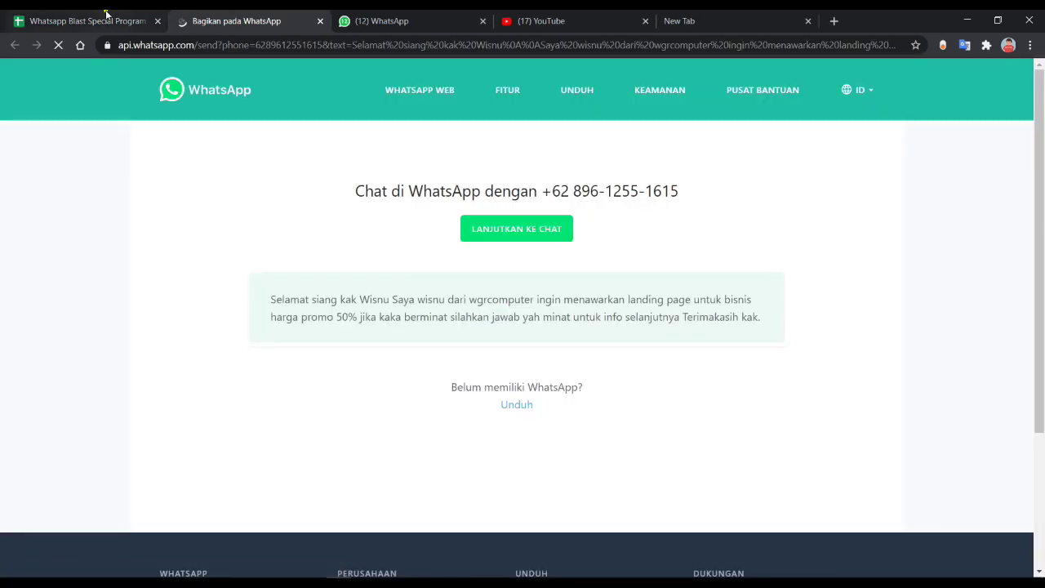
- Check the prefilled promo message on the WhatsApp share page, highlighting its full text
left_click(90, 23)
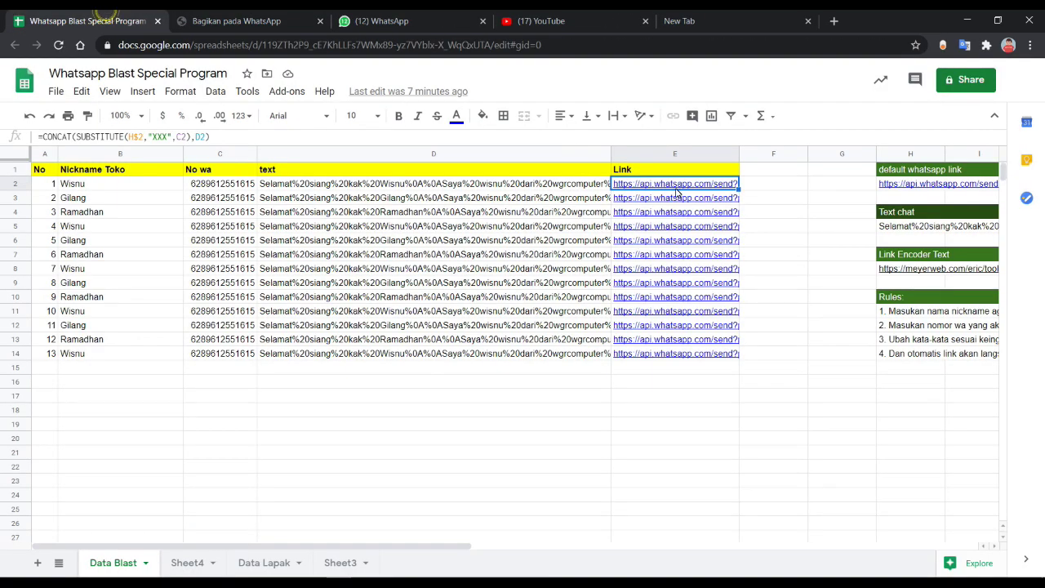
left_click(250, 21)
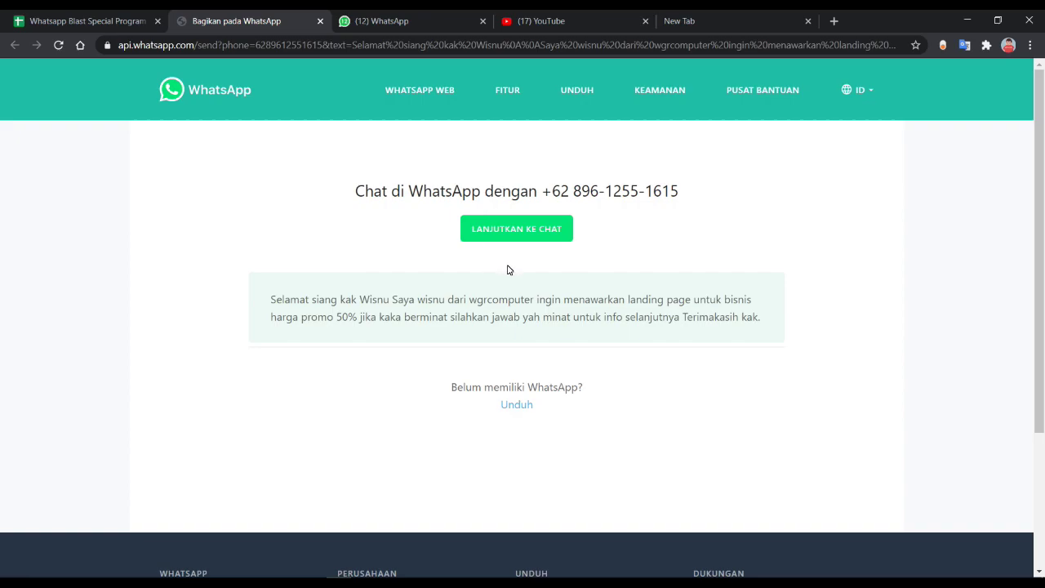
left_click_drag(269, 311, 356, 300)
left_click(272, 302)
left_click_drag(272, 302, 773, 328)
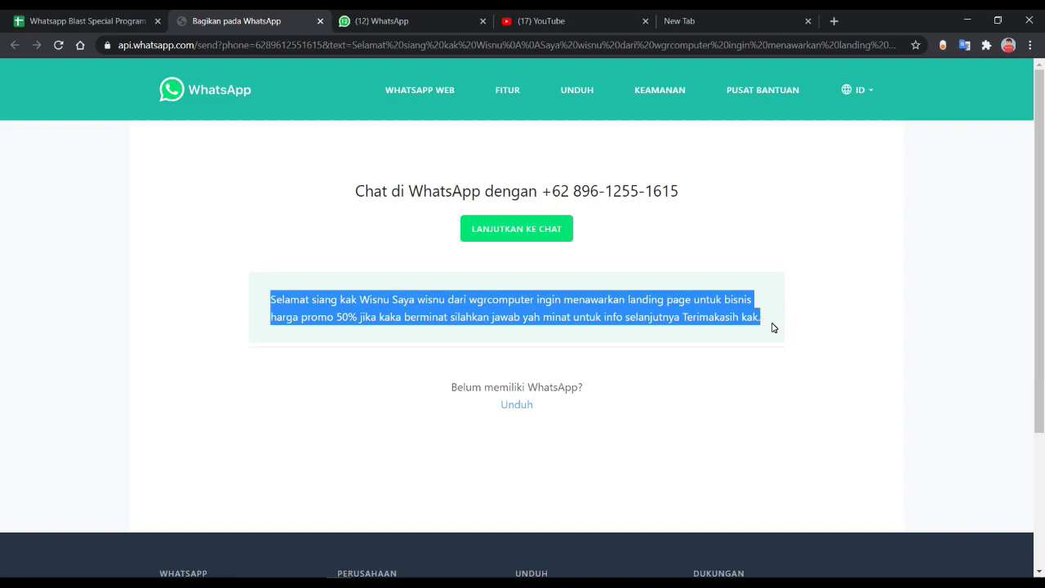
left_click(744, 273)
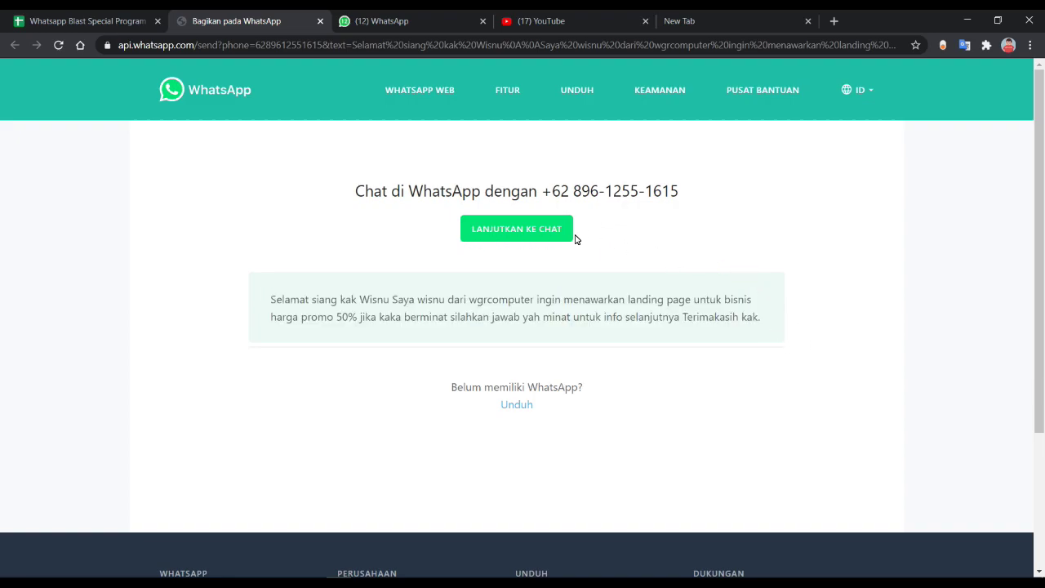
- Continue to the chat in WhatsApp Web and send the prefilled landing page promo message
left_click(531, 232)
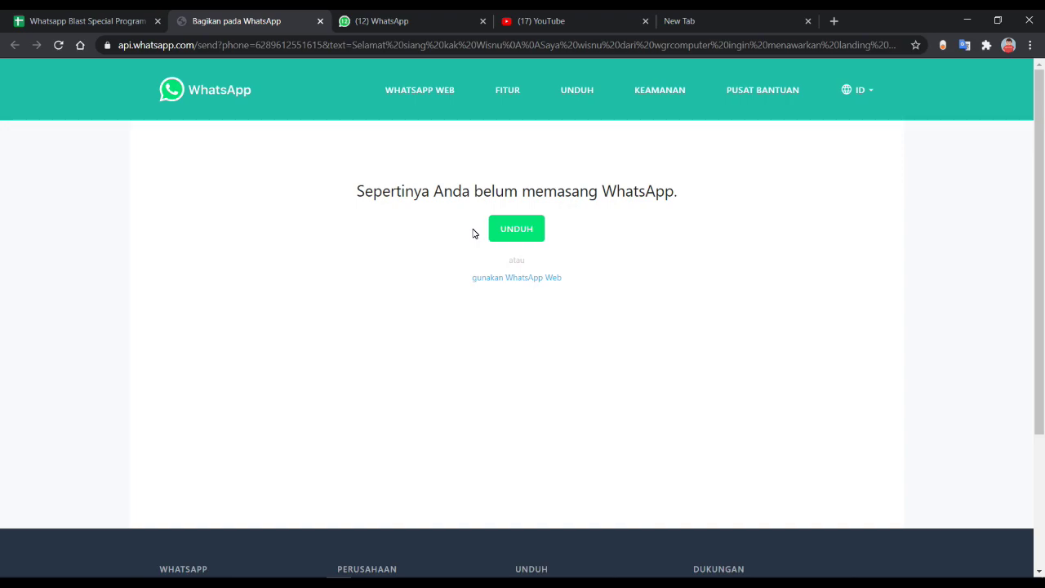
left_click(511, 280)
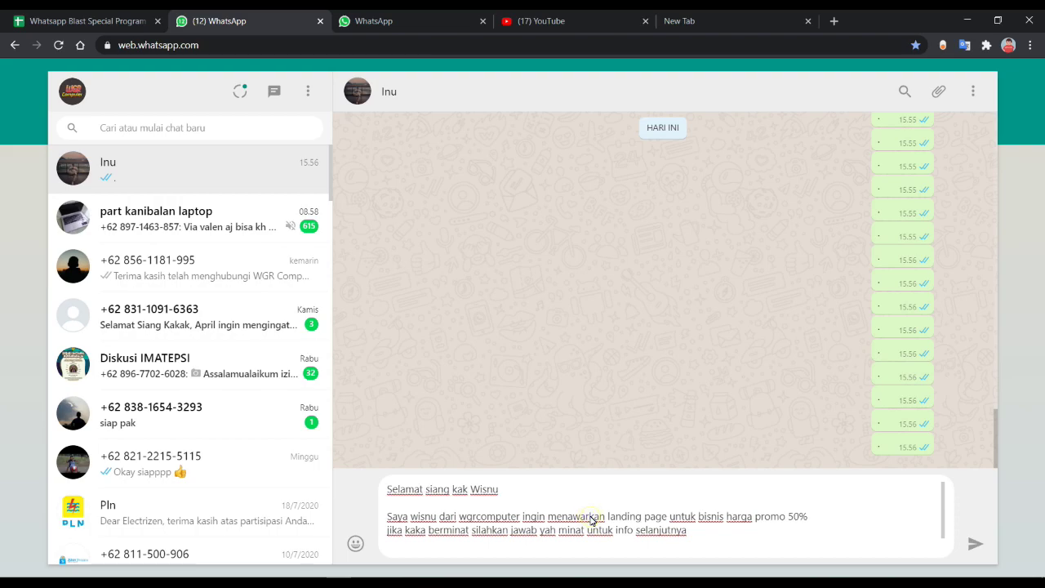
scroll(562, 519, "down", 1)
scroll(561, 519, "up", 1)
left_click(559, 514)
scroll(559, 515, "down", 1)
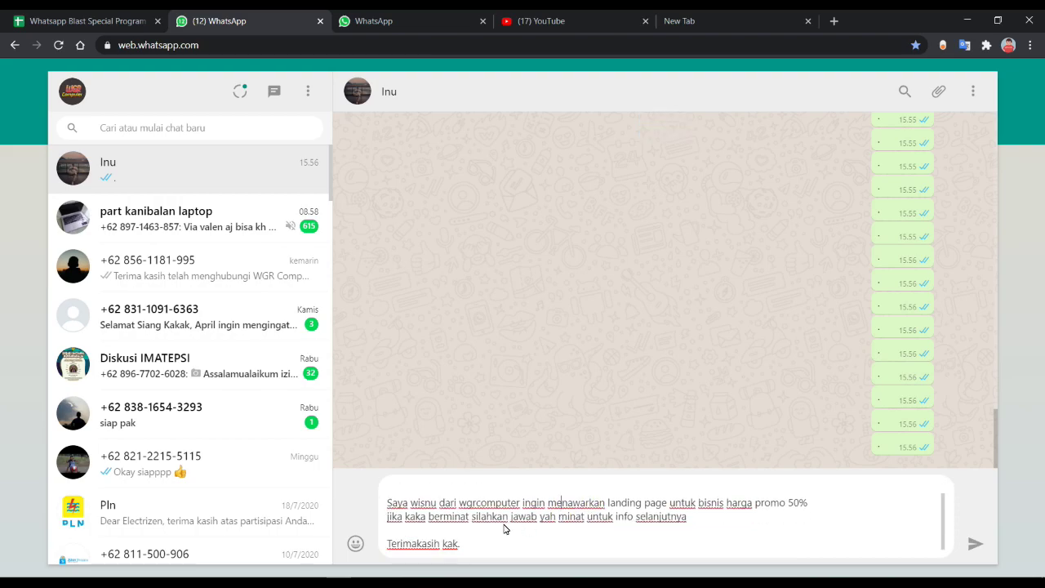
scroll(503, 528, "up", 1)
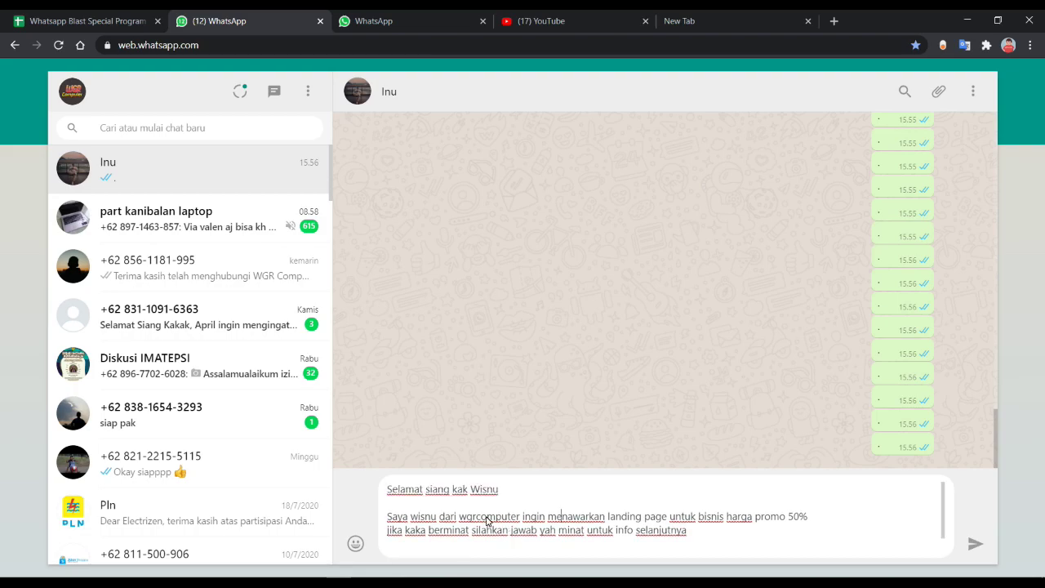
scroll(472, 519, "down", 1)
scroll(472, 519, "up", 1)
key("Return")
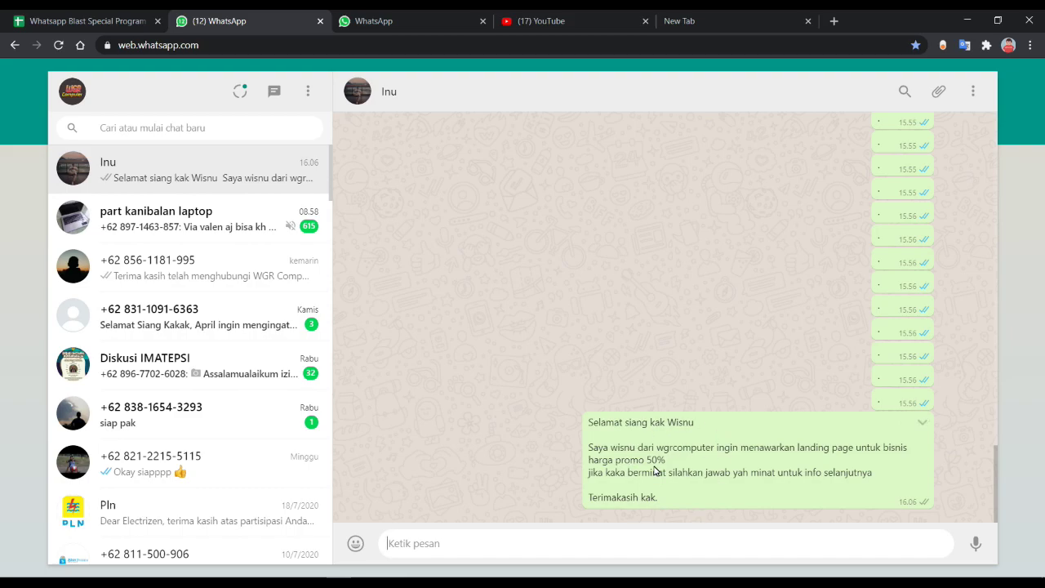
- Return to the spreadsheet, preview the generated WhatsApp links in E3 and E4, and close both opened pages
left_click(86, 20)
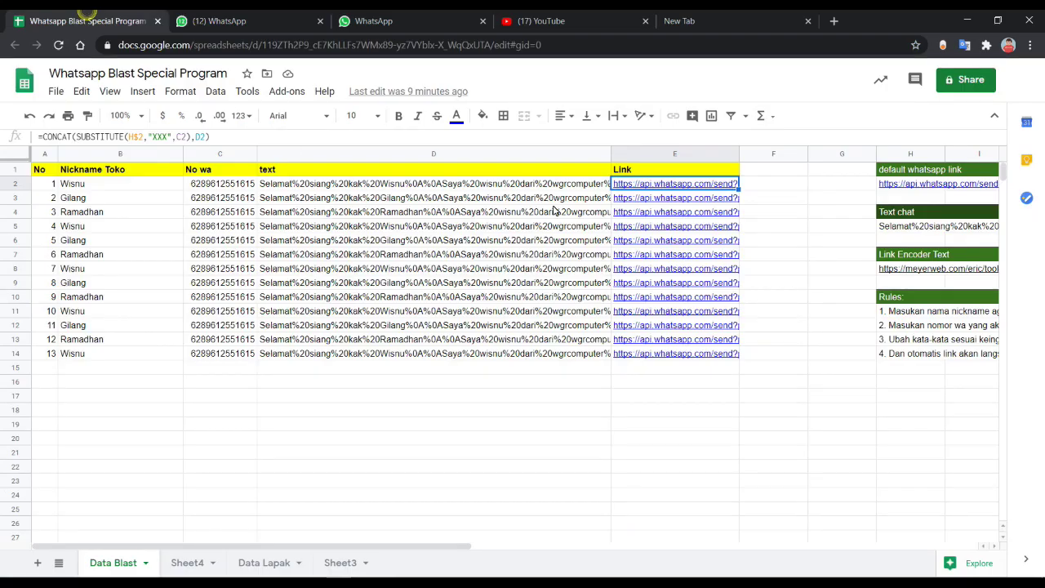
left_click(630, 201)
left_click(663, 219)
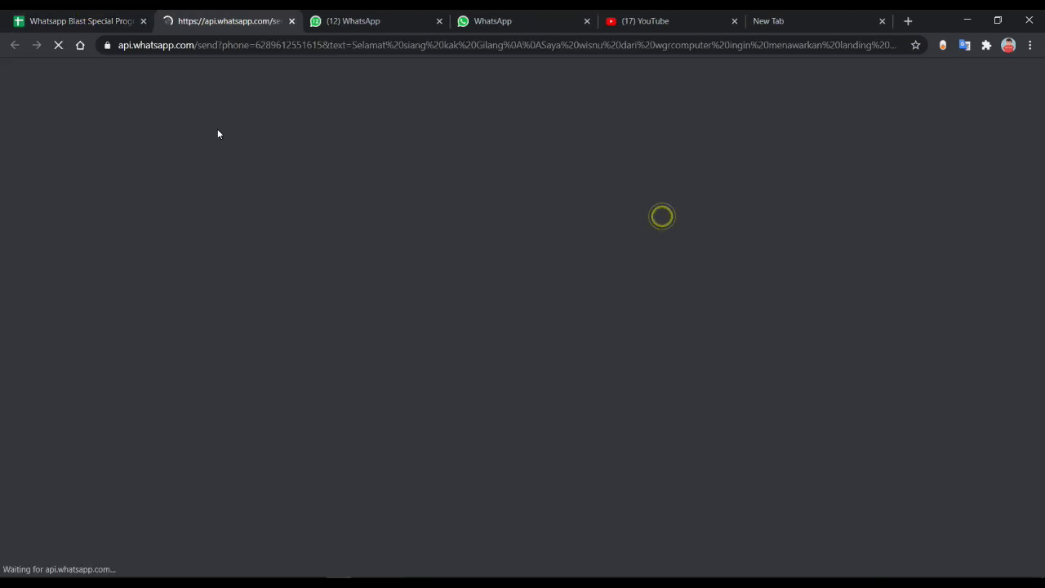
left_click(106, 18)
left_click(640, 213)
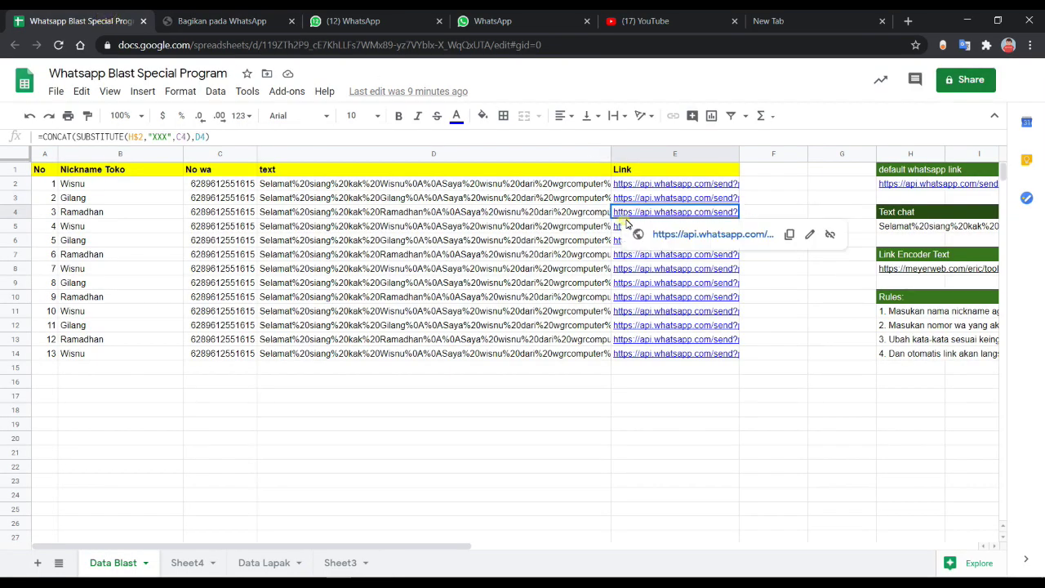
left_click(677, 233)
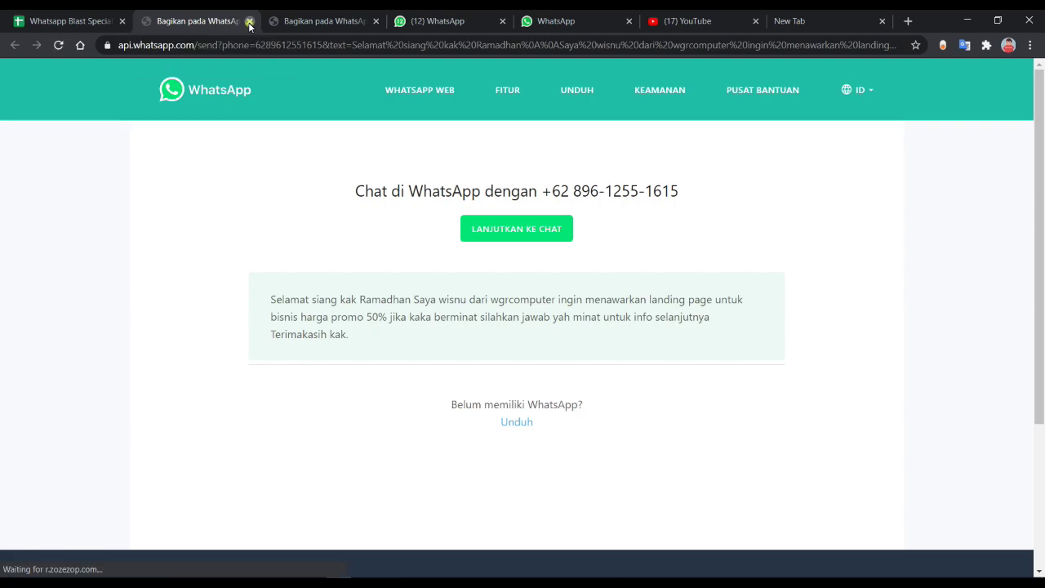
left_click(249, 21)
left_click(249, 22)
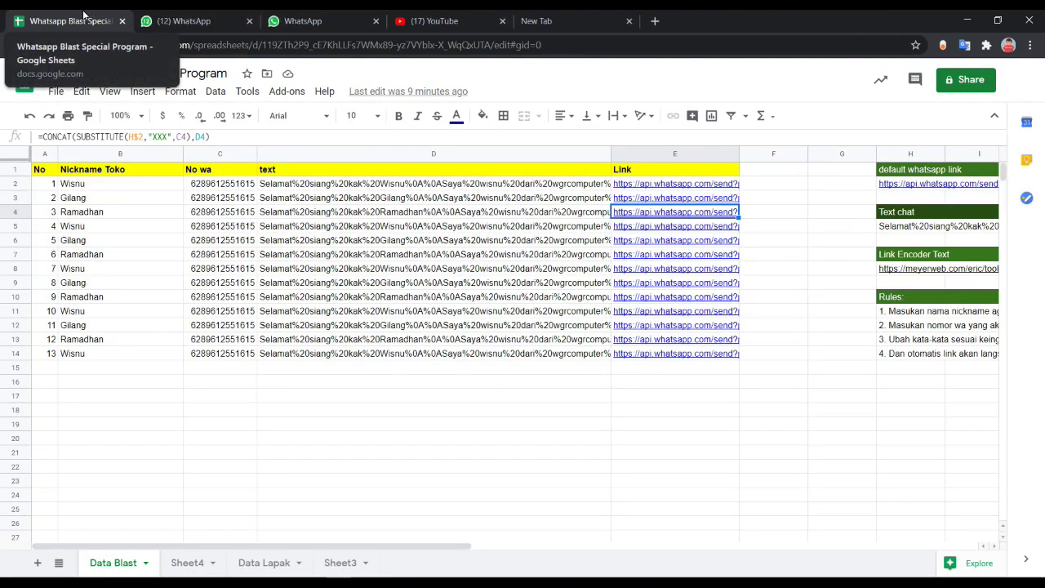
- Read the usage rules listed in column H, starting with the nickname rule in H11
left_click(420, 245)
left_click(239, 211)
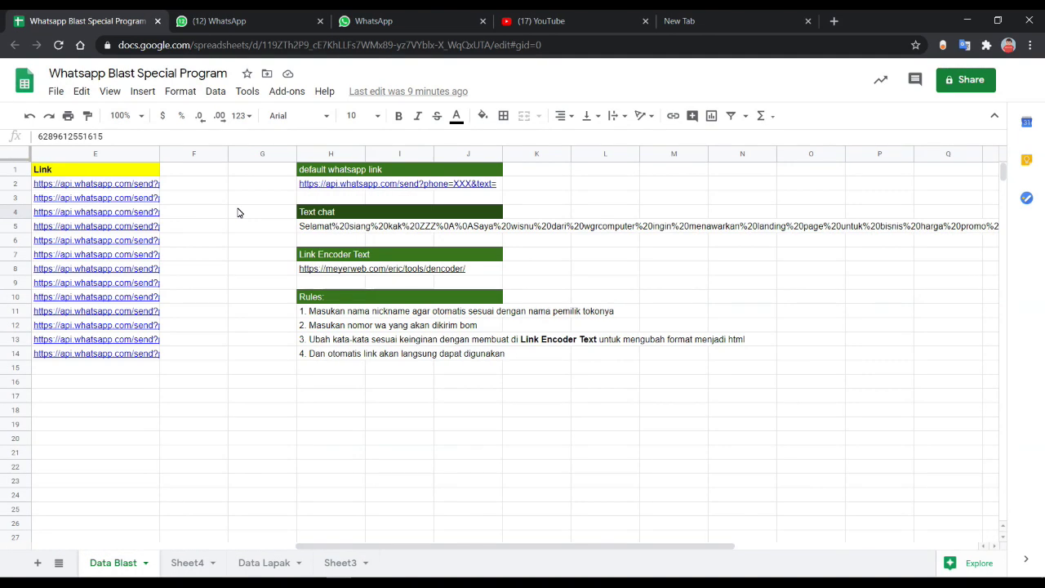
scroll(349, 204, "right", 5)
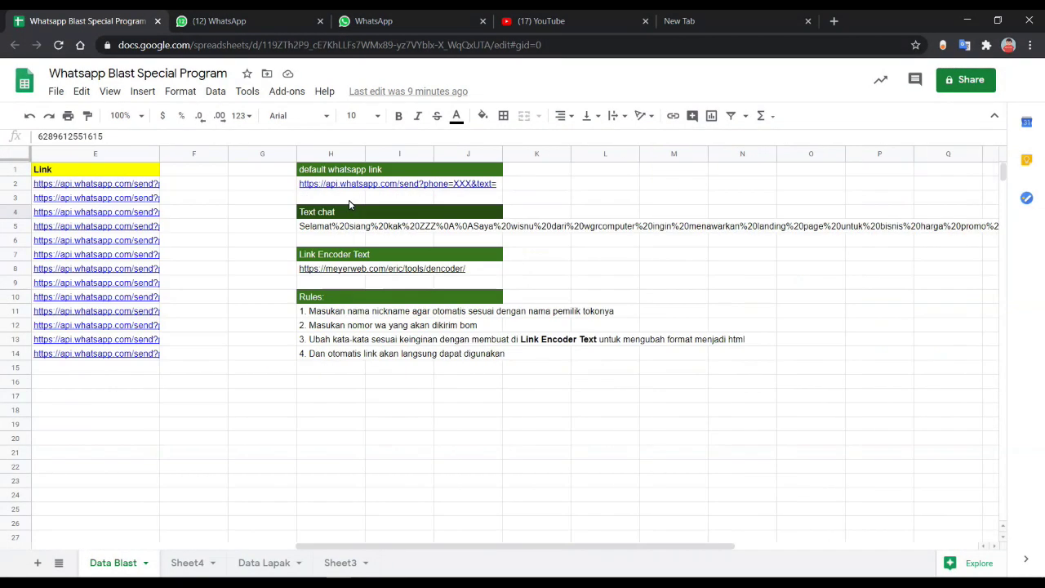
left_click(317, 318)
double_click(317, 317)
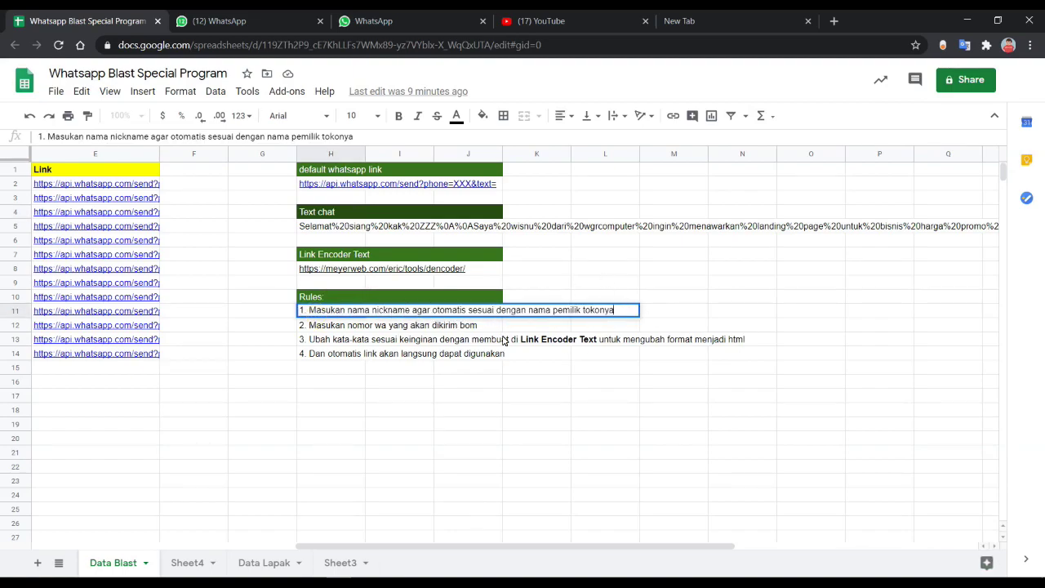
left_click(209, 318)
- Replace the store nicknames in B2:B4 with the new contacts' nicknames
scroll(208, 318, "left", 3)
scroll(208, 319, "left", 3)
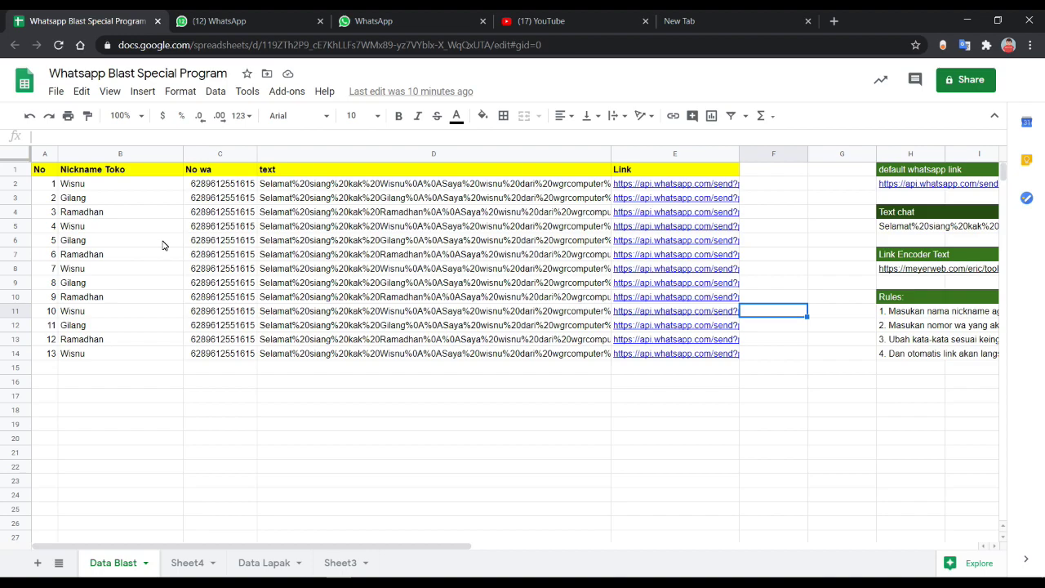
left_click(116, 190)
left_click(106, 169)
left_click_drag(106, 170, 97, 304)
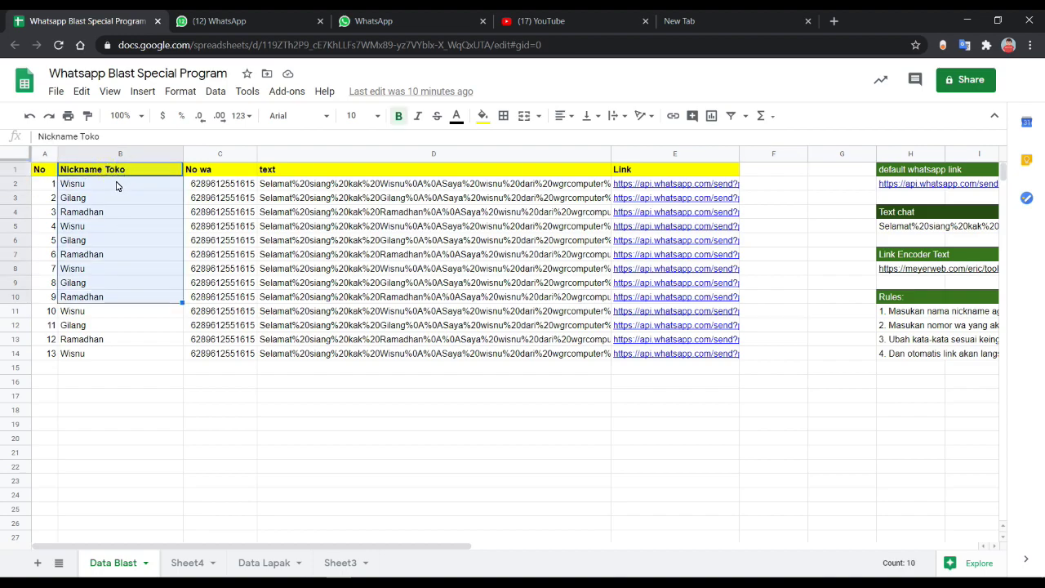
left_click(114, 188)
type("D")
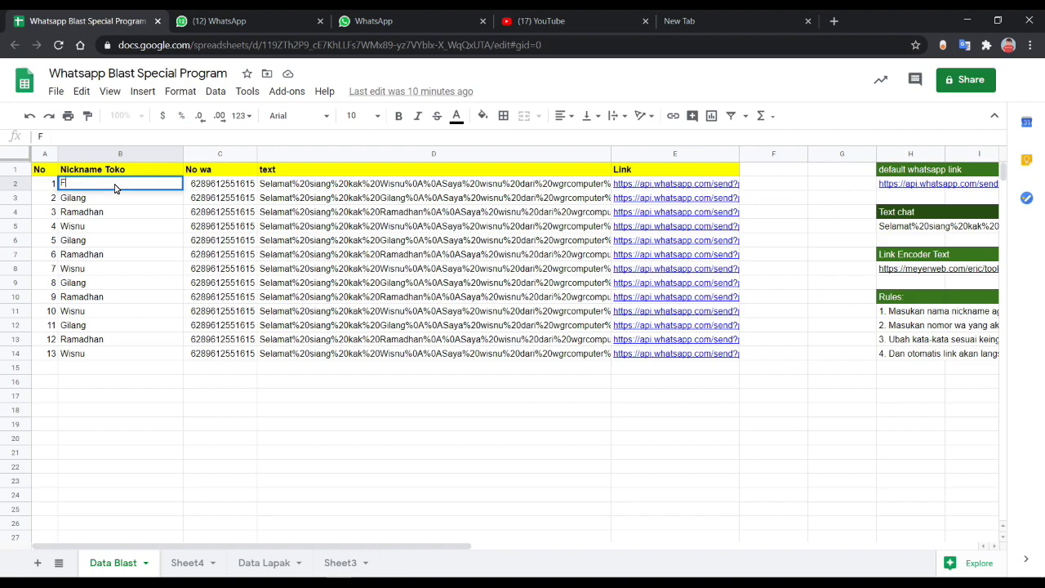
key("Return")
type("Wsin")
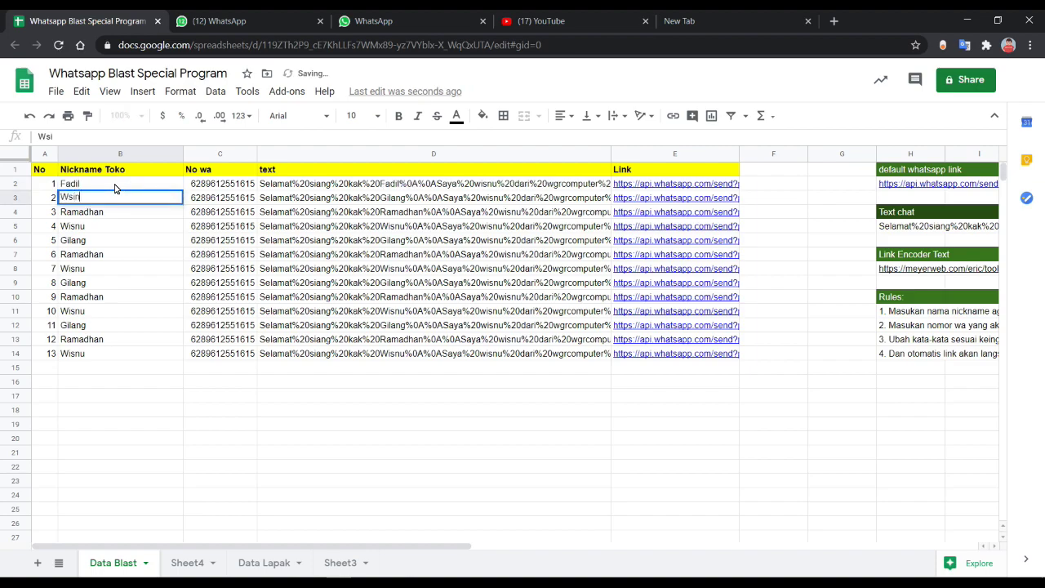
type("isnu")
key("Return")
type("Gilang")
key("Return")
- Replace the store nicknames in B5:B8 with four more contacts' nicknames
type("Cynthia")
key("Return")
type("Cinde")
key("Return")
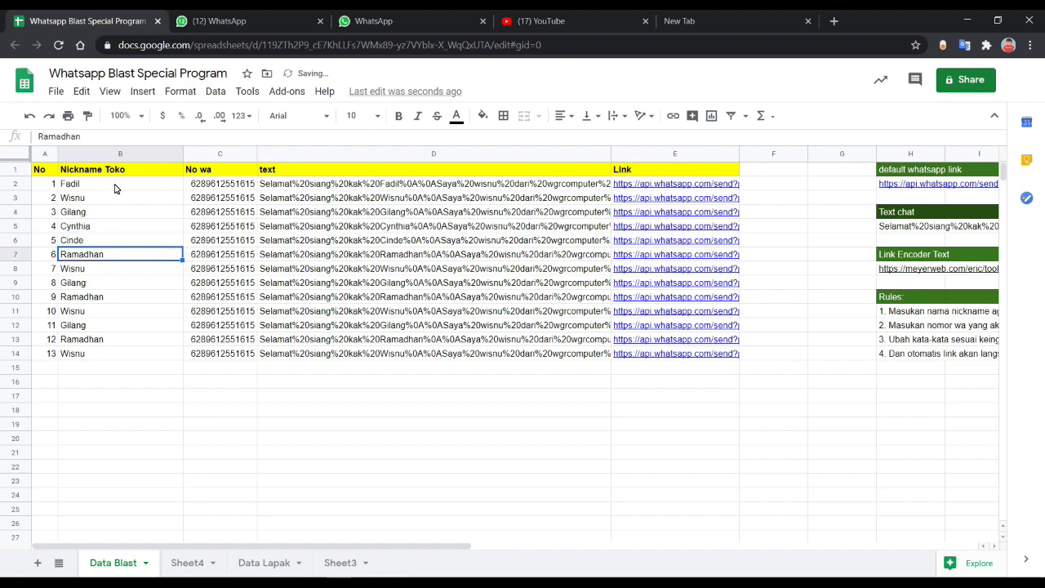
type("Melia")
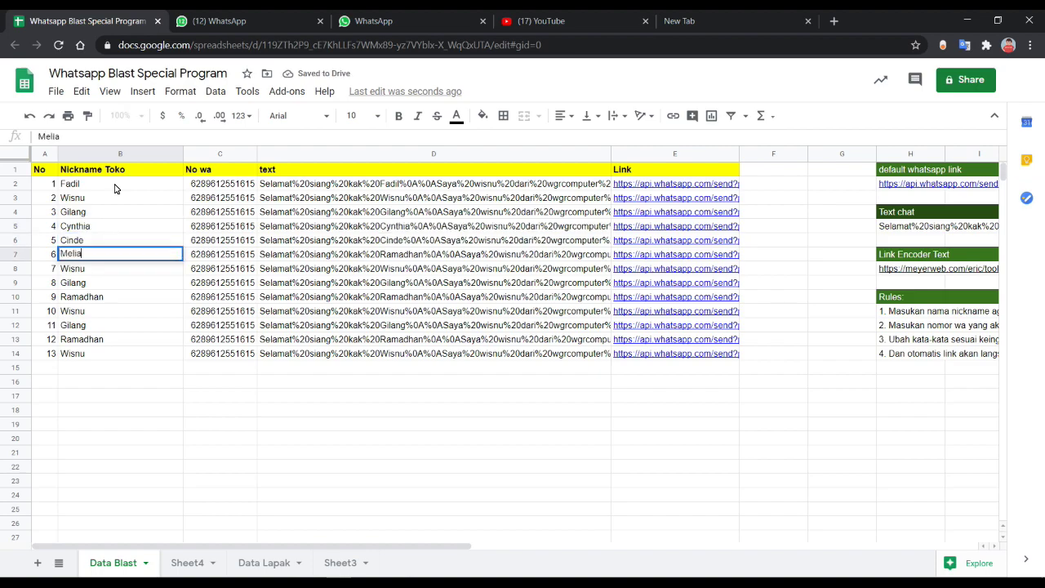
key("Return")
type("Siska")
key("Return")
- Examine the WhatsApp numbers in the No wa column and the number, nickname and phone columns of the contact table
left_click(115, 188)
left_click_drag(114, 188, 138, 191)
left_click_drag(249, 183, 240, 278)
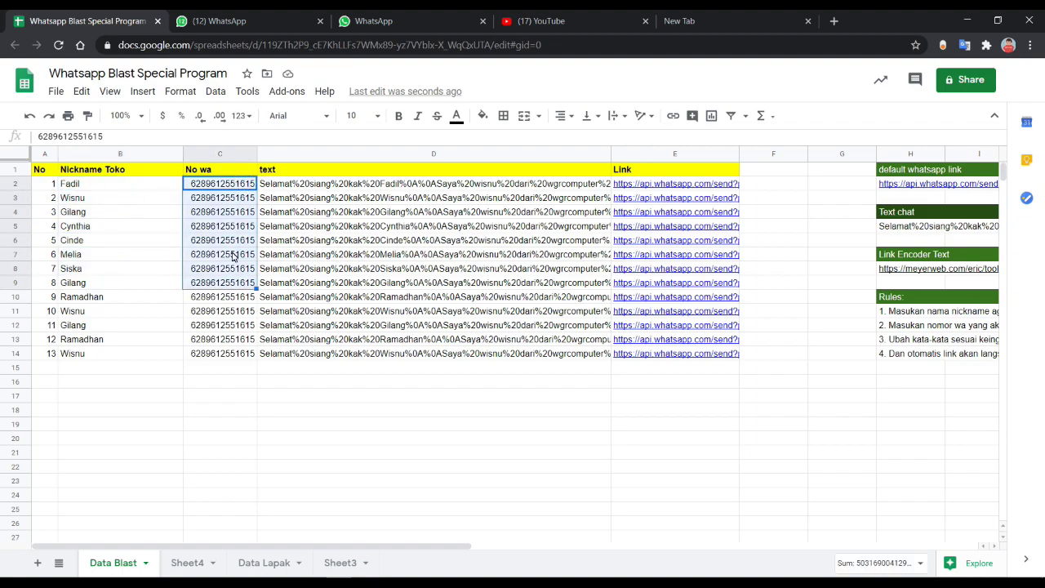
left_click(192, 187)
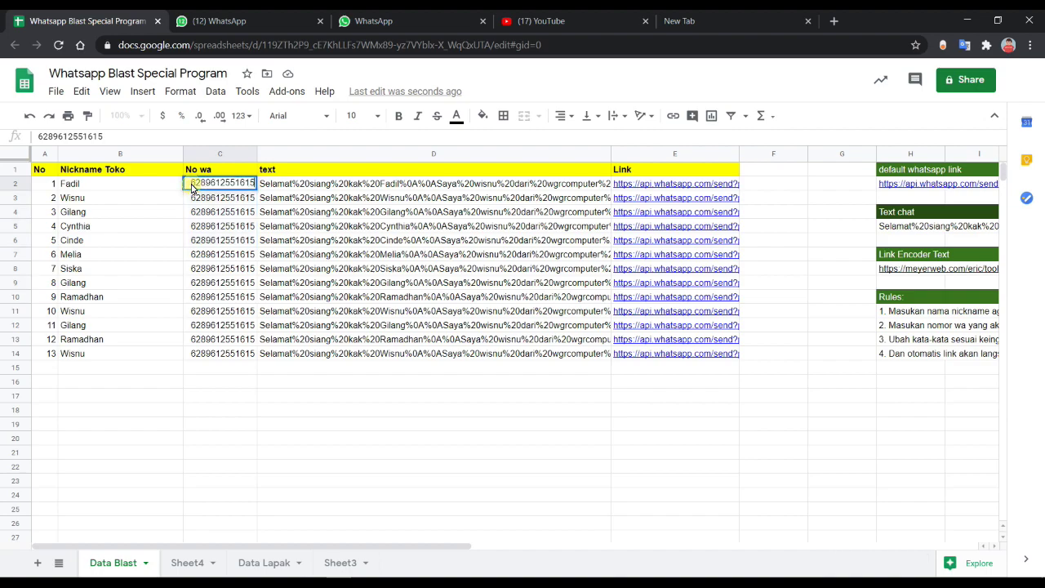
left_click(219, 227)
left_click(231, 185)
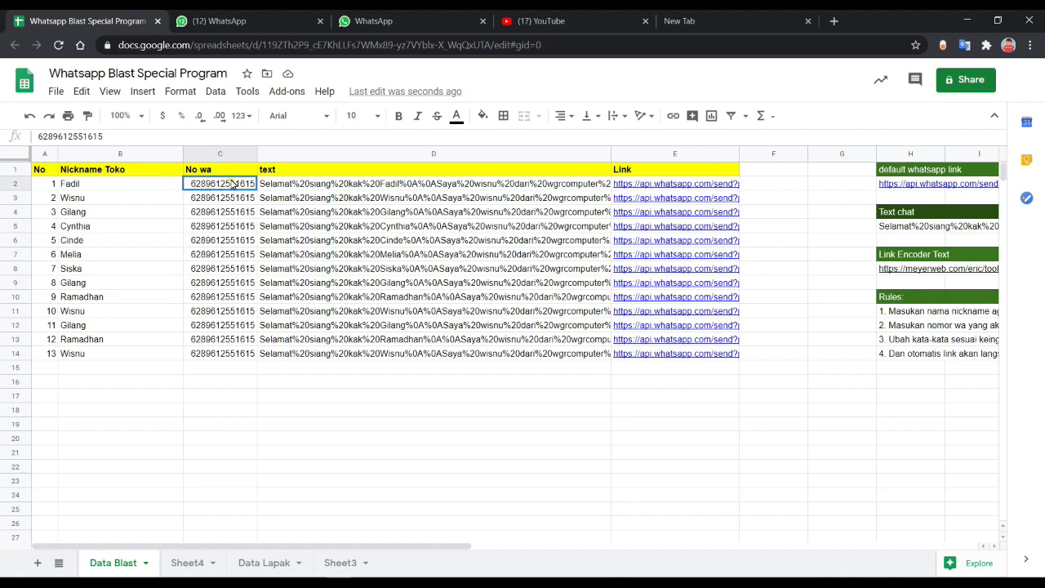
left_click_drag(221, 185, 238, 269)
left_click_drag(50, 170, 240, 398)
- Examine the default WhatsApp link, text chat, encoder link and rules blocks beside the contact table
scroll(284, 331, "right", 5)
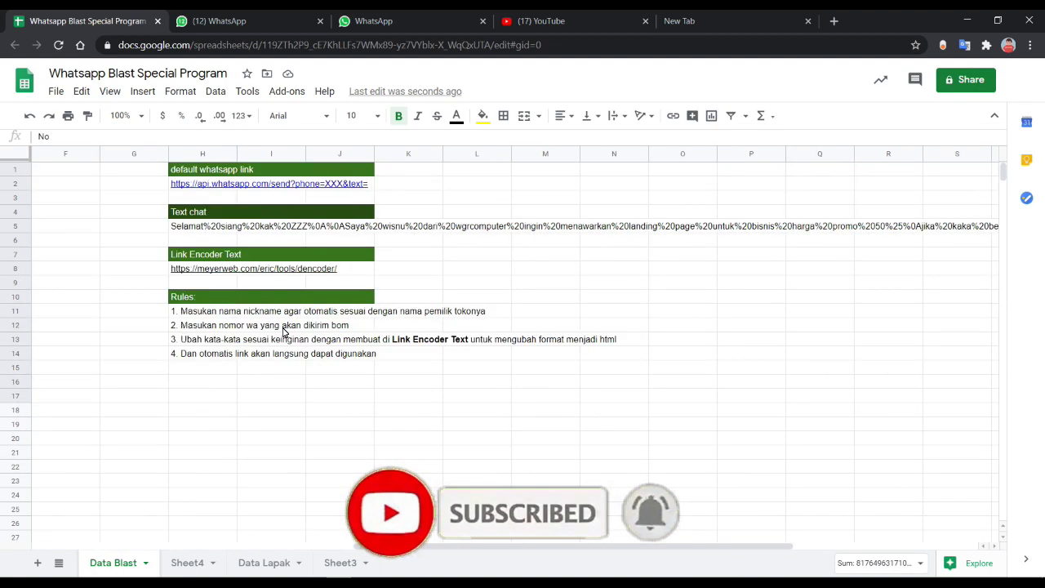
scroll(282, 333, "left", 5)
scroll(304, 284, "right", 5)
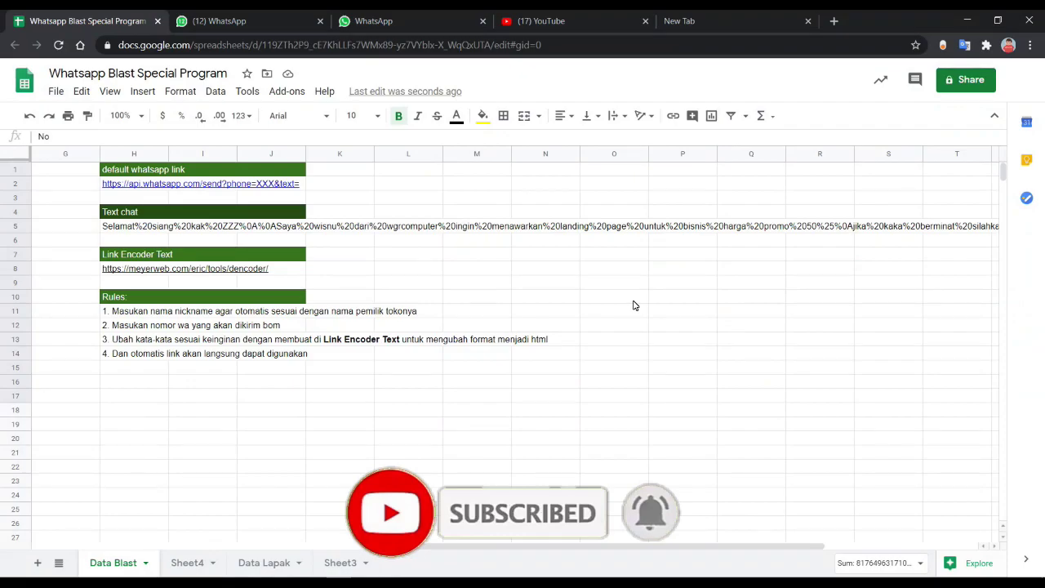
scroll(632, 372, "left", 5)
scroll(438, 306, "right", 5)
scroll(438, 306, "left", 2)
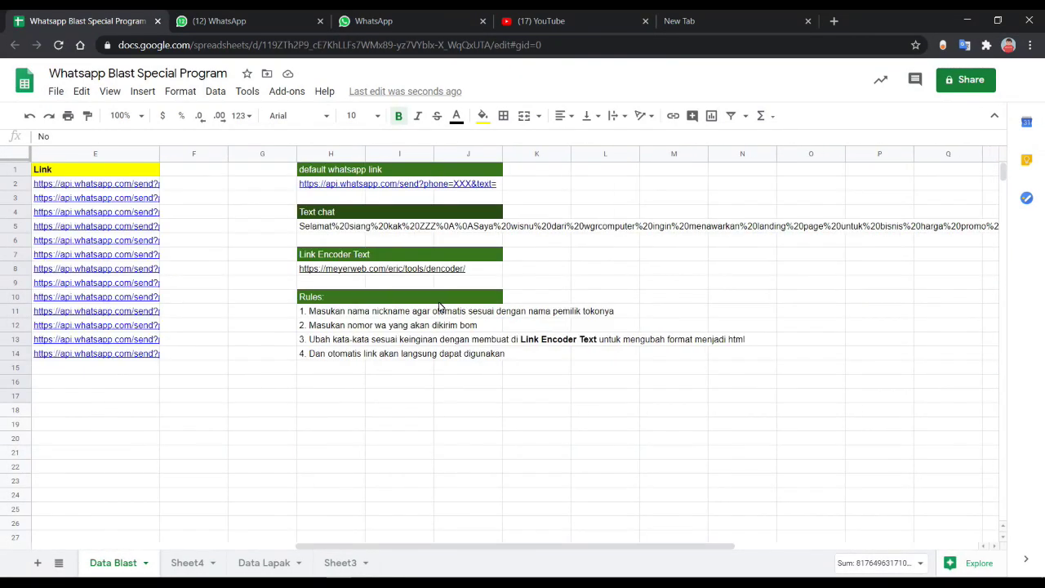
scroll(438, 306, "left", 3)
scroll(438, 306, "right", 2)
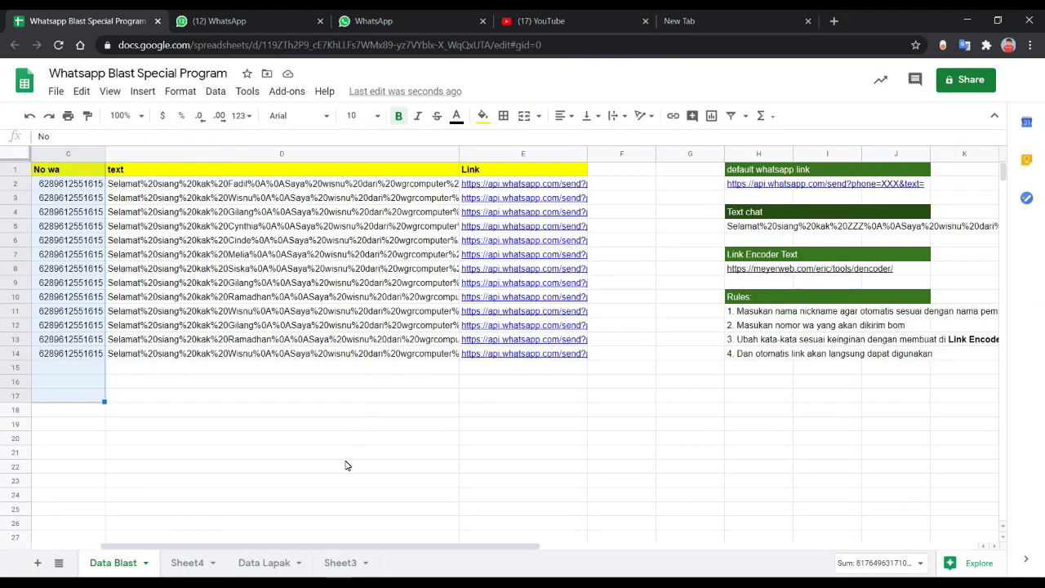
- Switch to Notepad with the ZZZ message template and clear the text selection
key("alt+Tab")
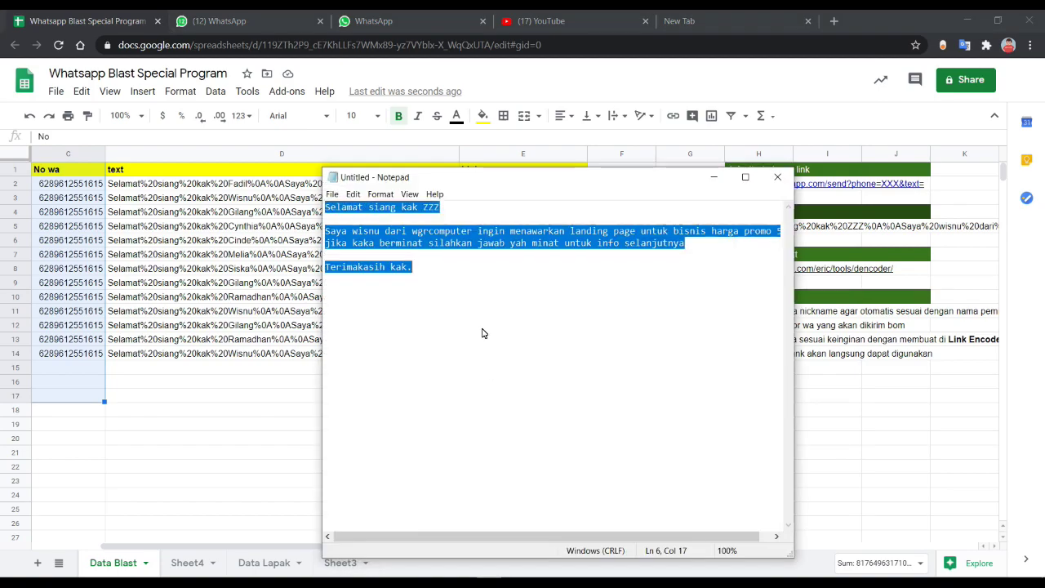
left_click(435, 282)
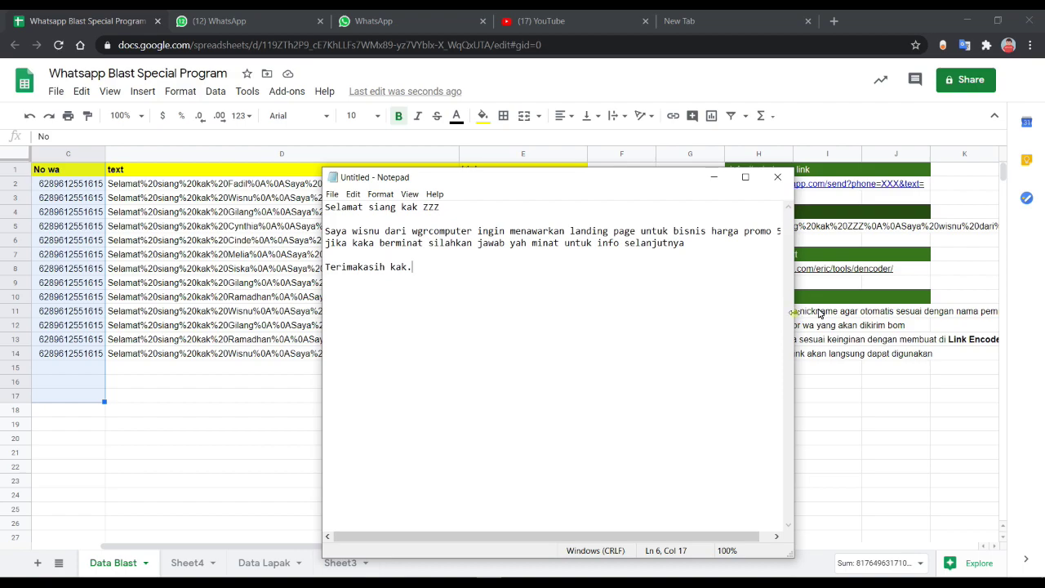
- Widen the Notepad window so the full message lines fit, and reposition it over the spreadsheet
left_click_drag(793, 315, 845, 310)
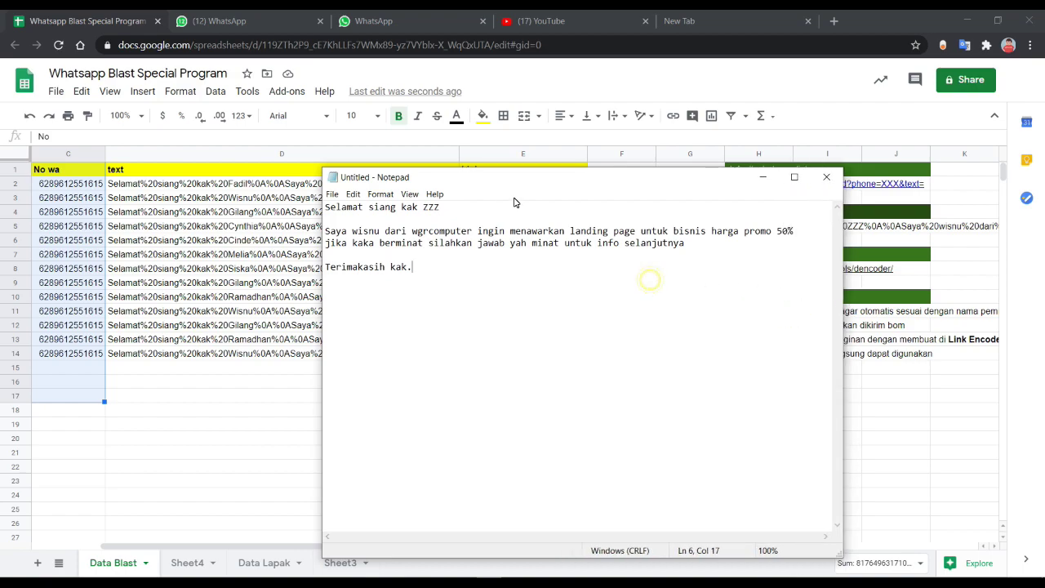
left_click_drag(463, 179, 423, 227)
left_click(258, 254)
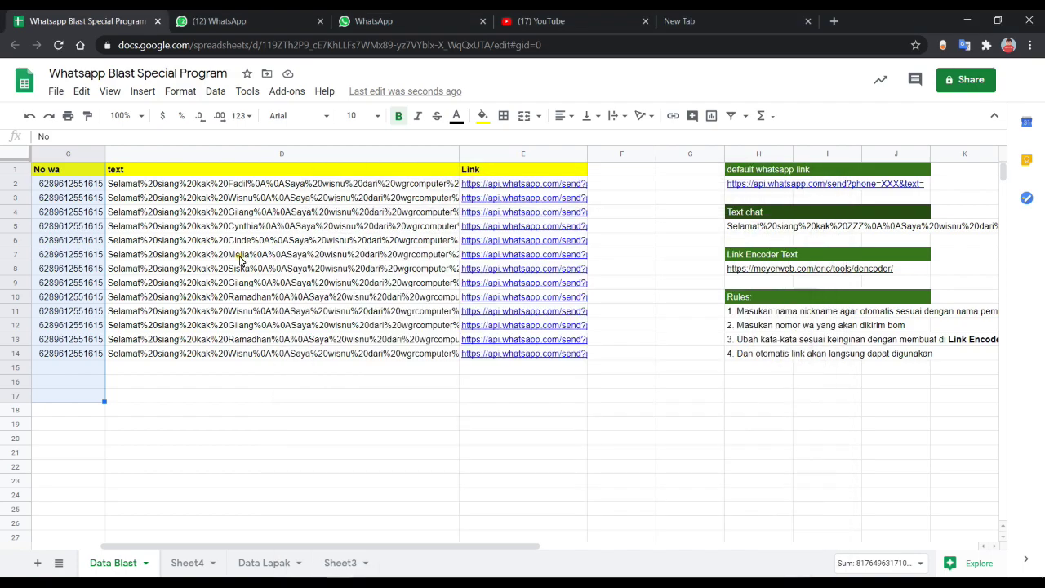
- Highlight the greeting line and its ZZZ placeholder in Notepad, and switch back to the spreadsheet's nickname column
key("alt+Tab")
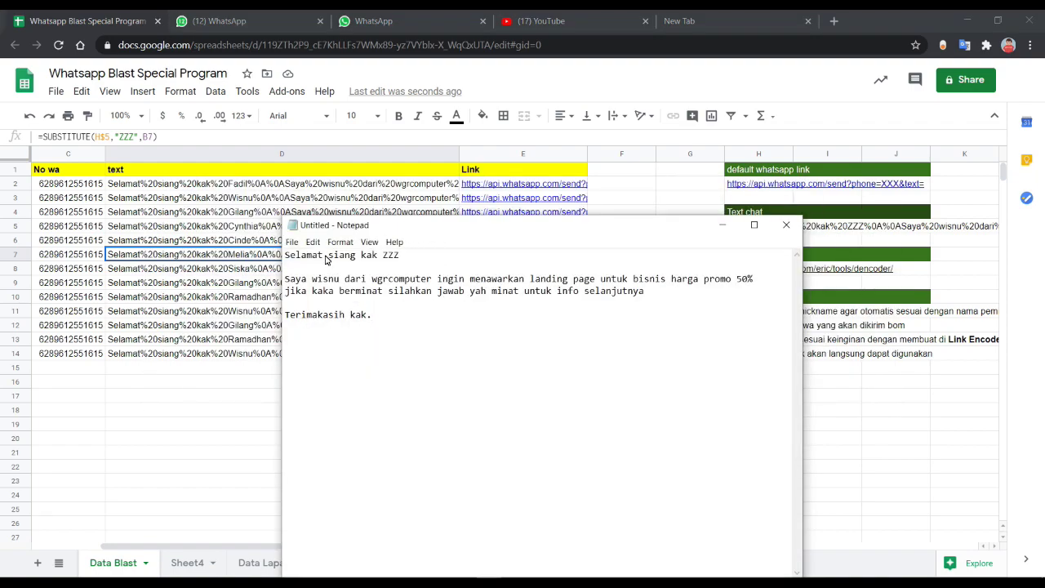
left_click_drag(283, 259, 416, 259)
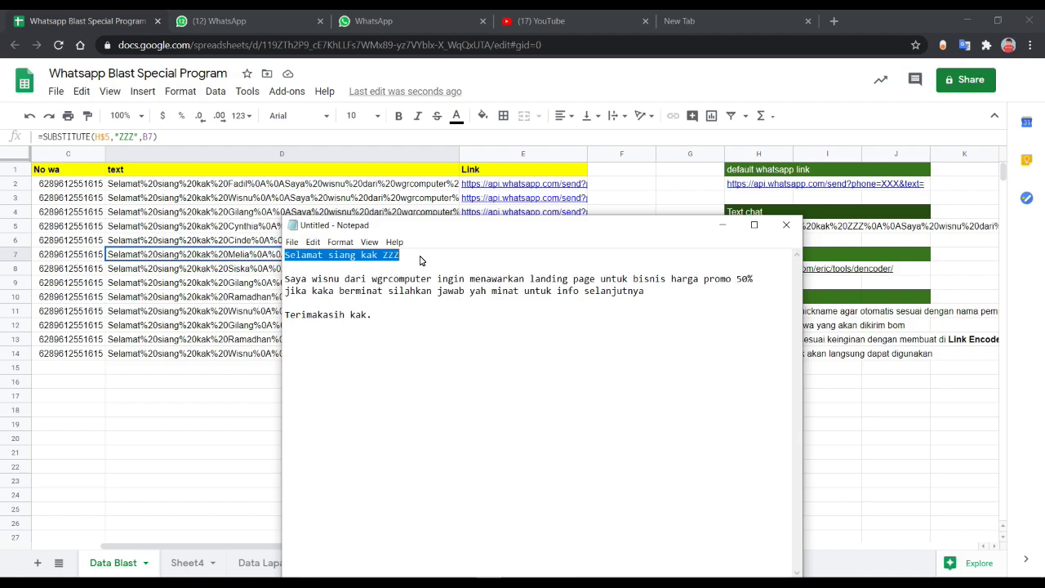
double_click(397, 260)
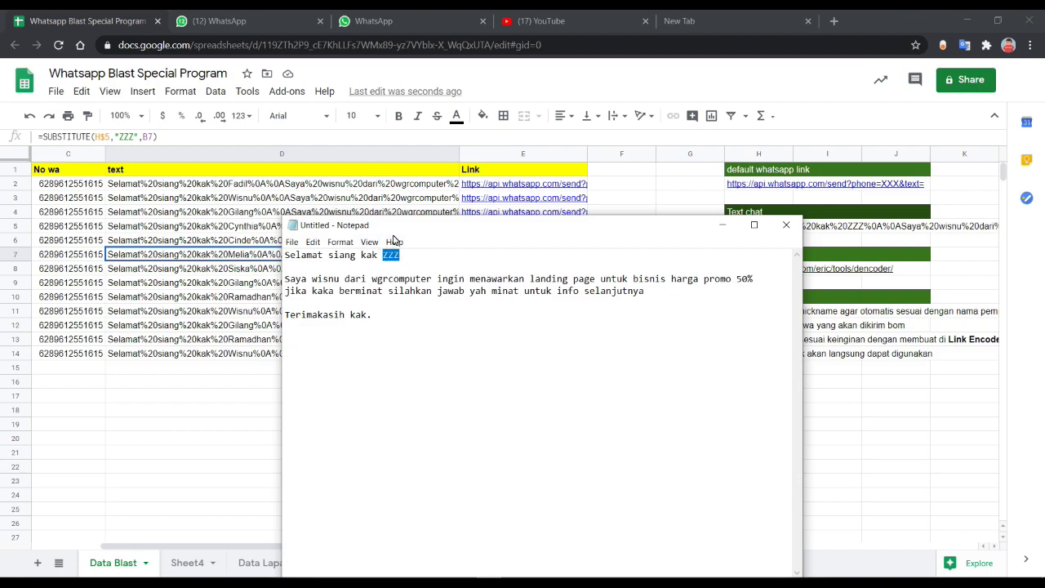
key("alt+Tab")
scroll(237, 245, "left", 3)
left_click_drag(245, 248, 245, 242)
left_click(194, 245)
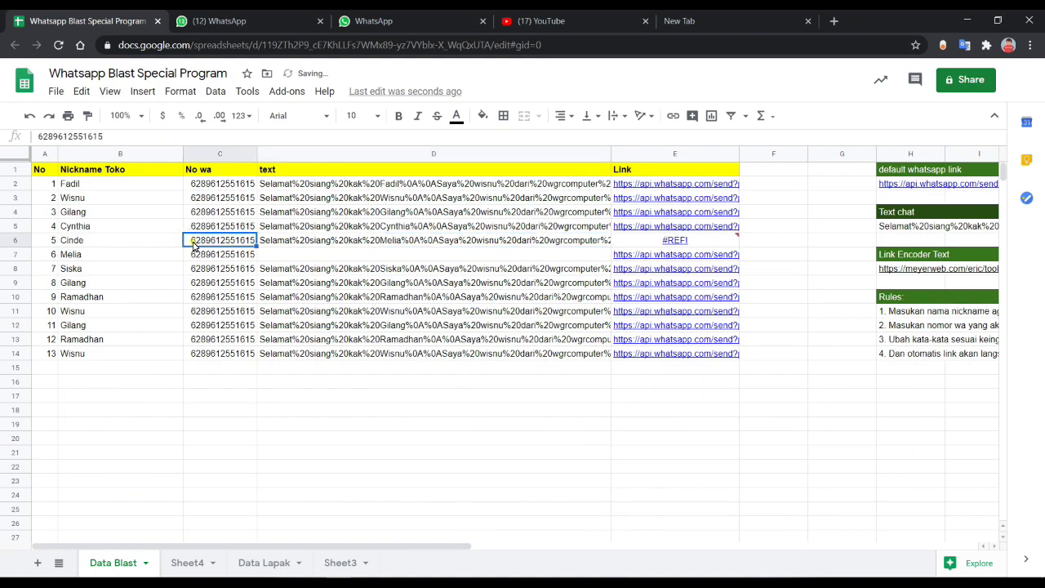
double_click(80, 228)
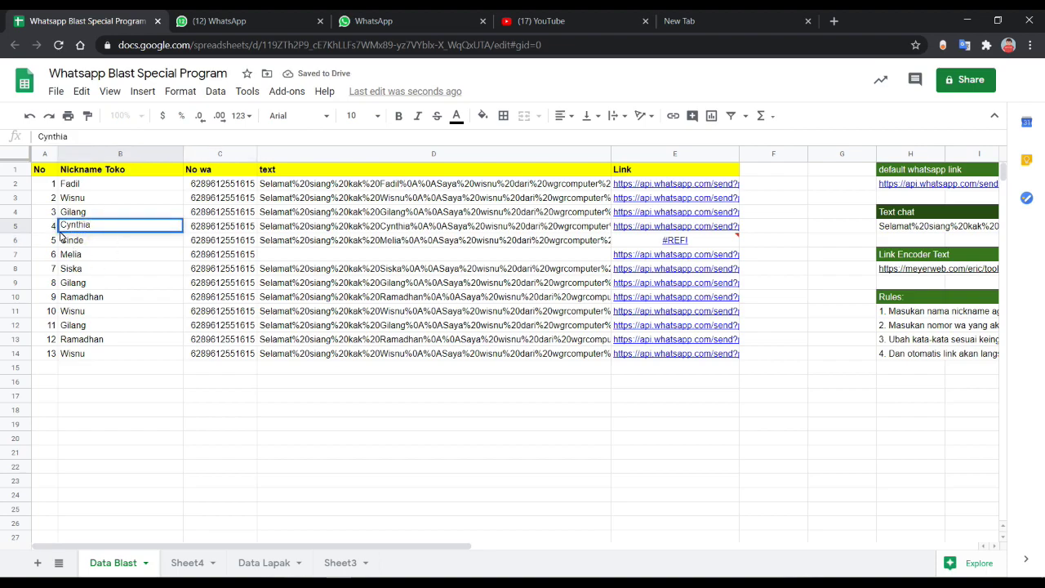
left_click_drag(109, 202, 140, 250)
left_click(342, 226)
key("ctrl+z")
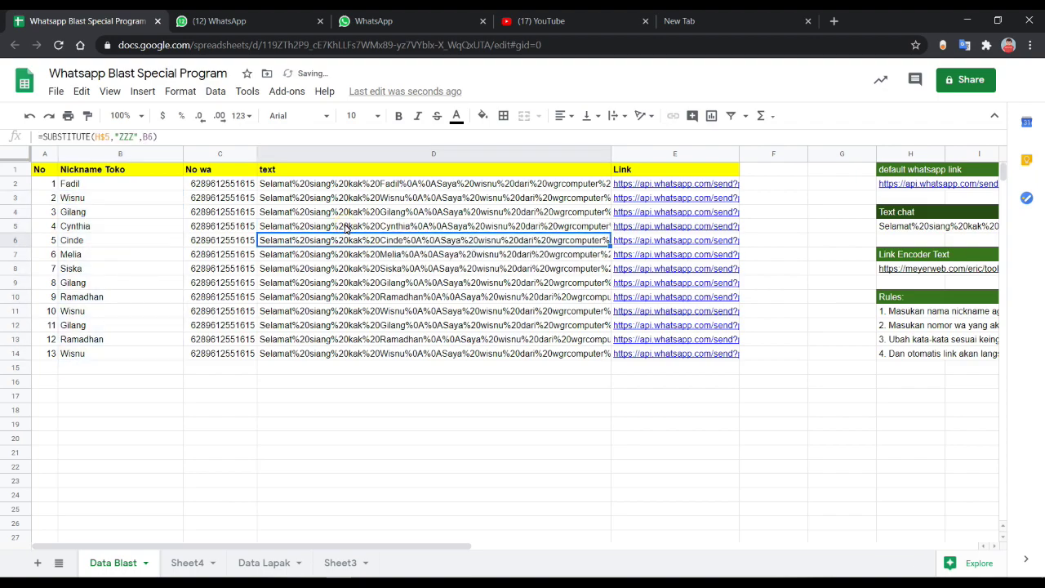
- Inspect the SUBSTITUTE formula in D6, highlight its "ZZZ" argument, and leave the cell
double_click(402, 241)
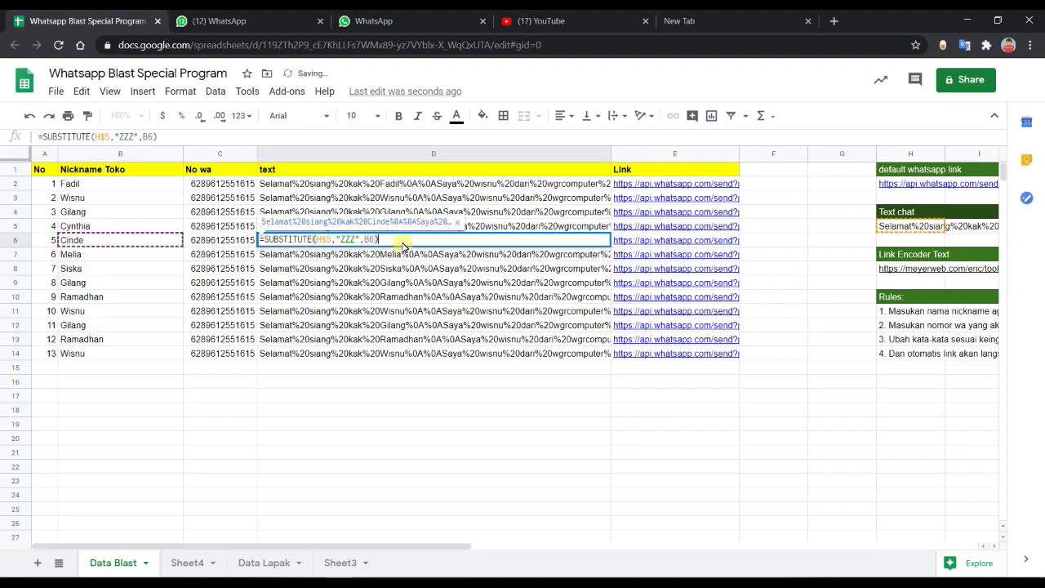
double_click(344, 240)
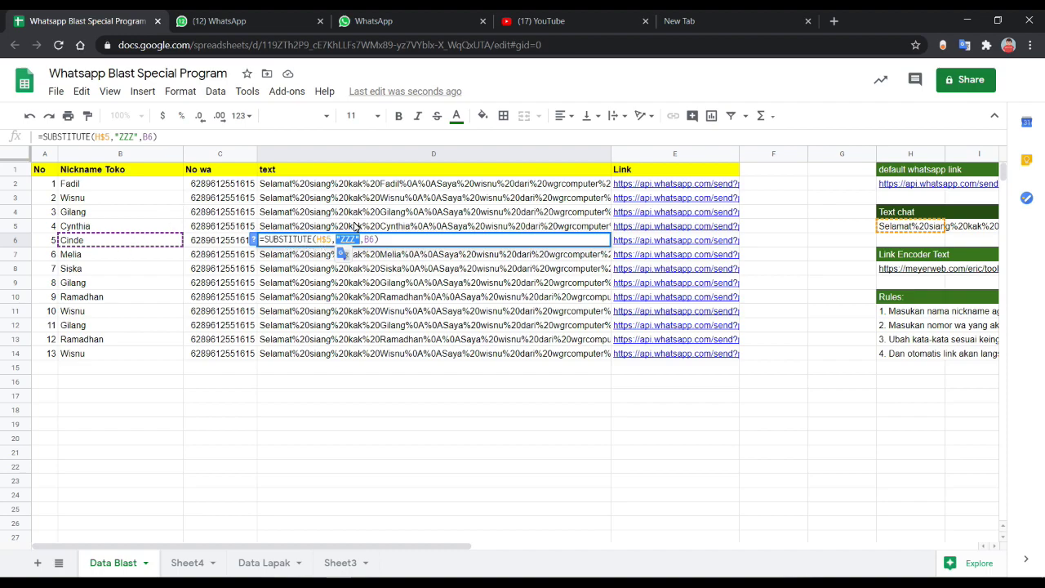
key("Return")
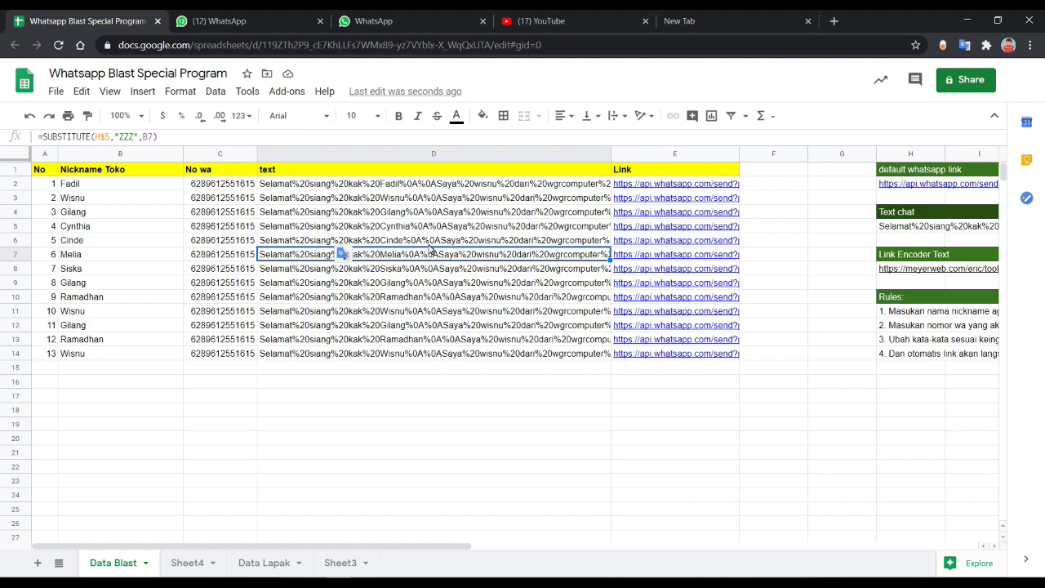
- Switch to Notepad, widen its window, and copy the whole message template ending in "Terimakasih kak" without a final period
scroll(448, 279, "right", 2)
key("alt+Tab")
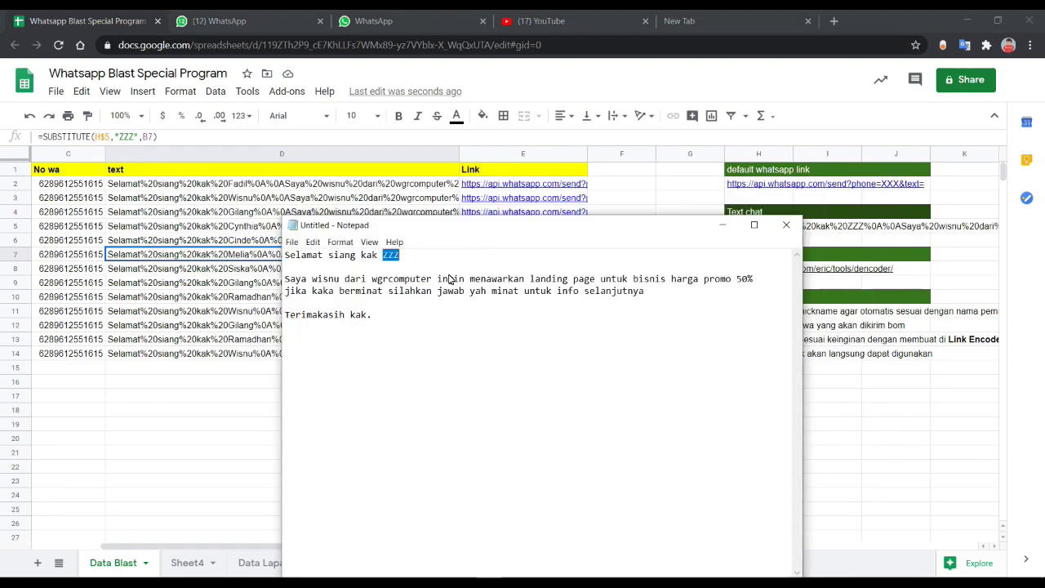
left_click(390, 258)
scroll(263, 268, "left", 2)
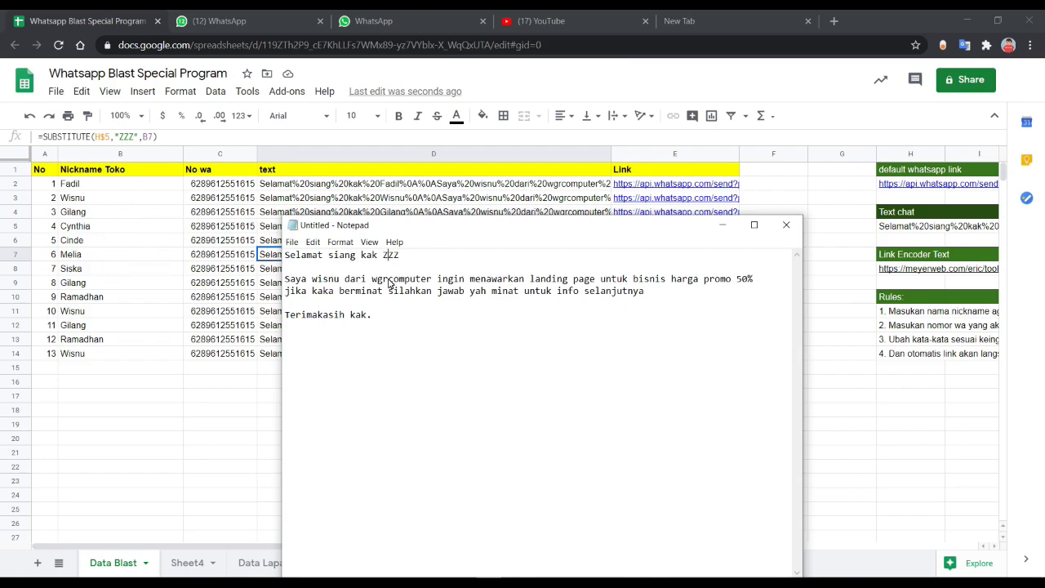
left_click_drag(283, 285, 245, 318)
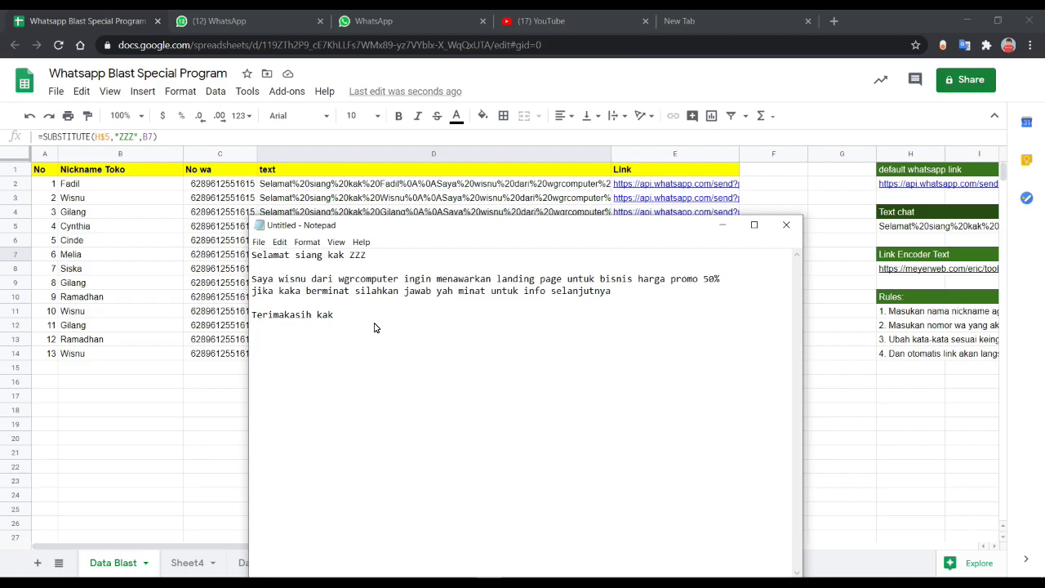
left_click_drag(367, 321, 159, 229)
key("ctrl+c")
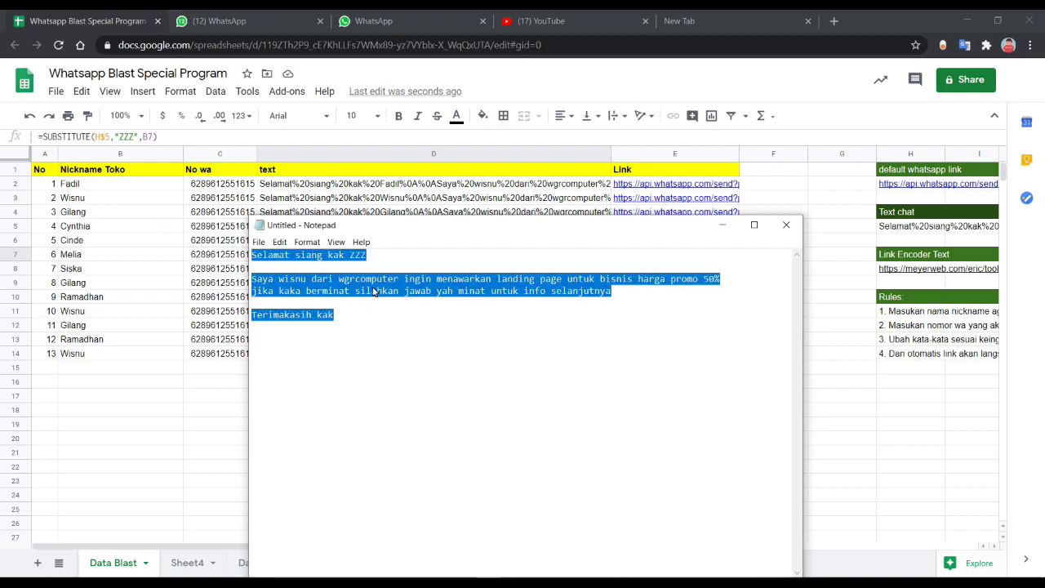
- Switch to the spreadsheet and inspect the SUBSTITUTE formula in text cell D2
key("alt+Tab")
scroll(396, 261, "right", 5)
scroll(397, 262, "left", 5)
left_click(325, 187)
double_click(326, 187)
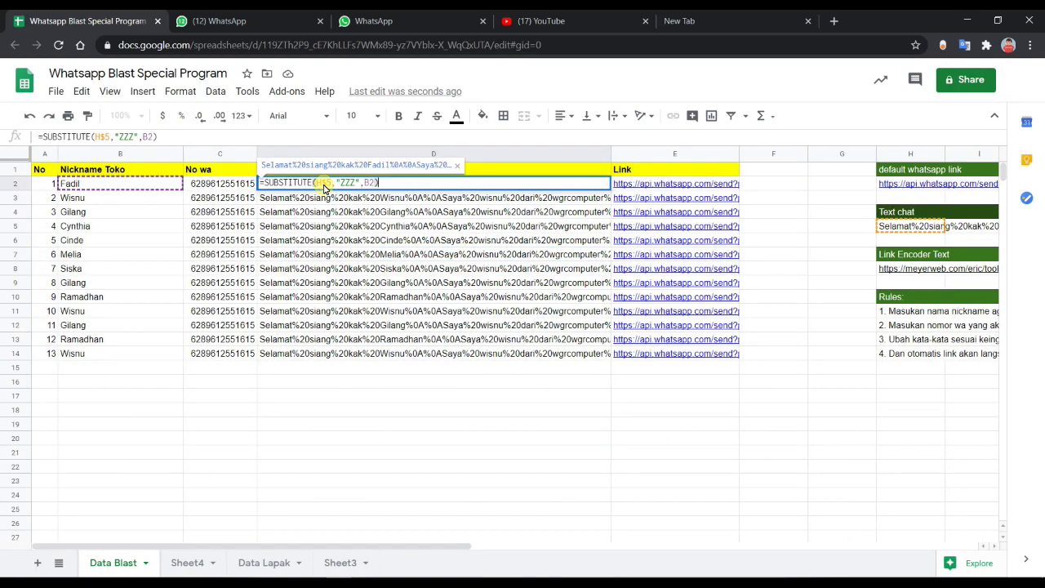
key("Return")
- Try the unencoded Notepad message in Text chat cell H5, check the formulas in D2 and E2, and undo the paste
scroll(584, 212, "right", 2)
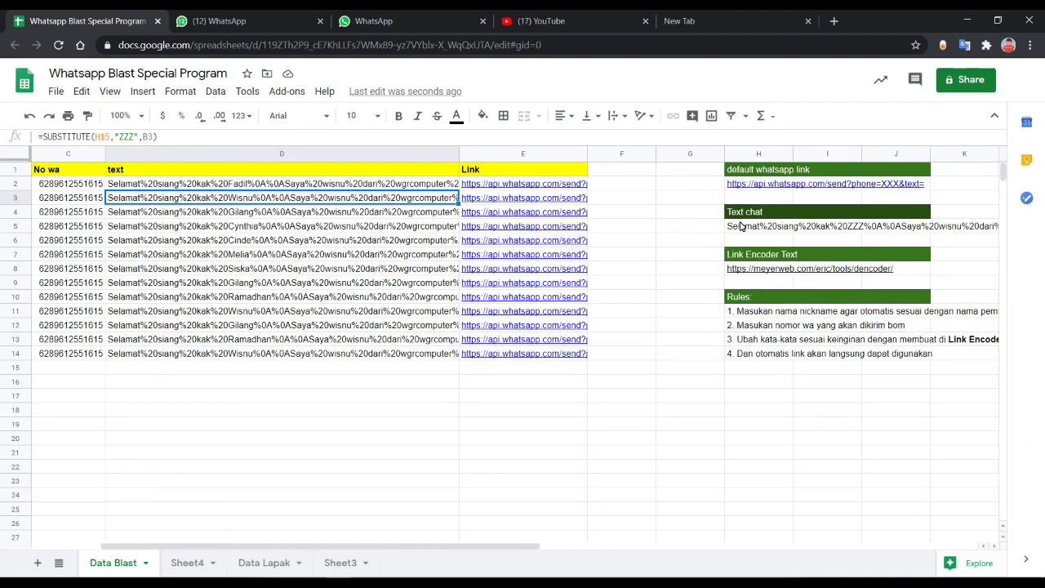
left_click(745, 228)
key("ctrl+v")
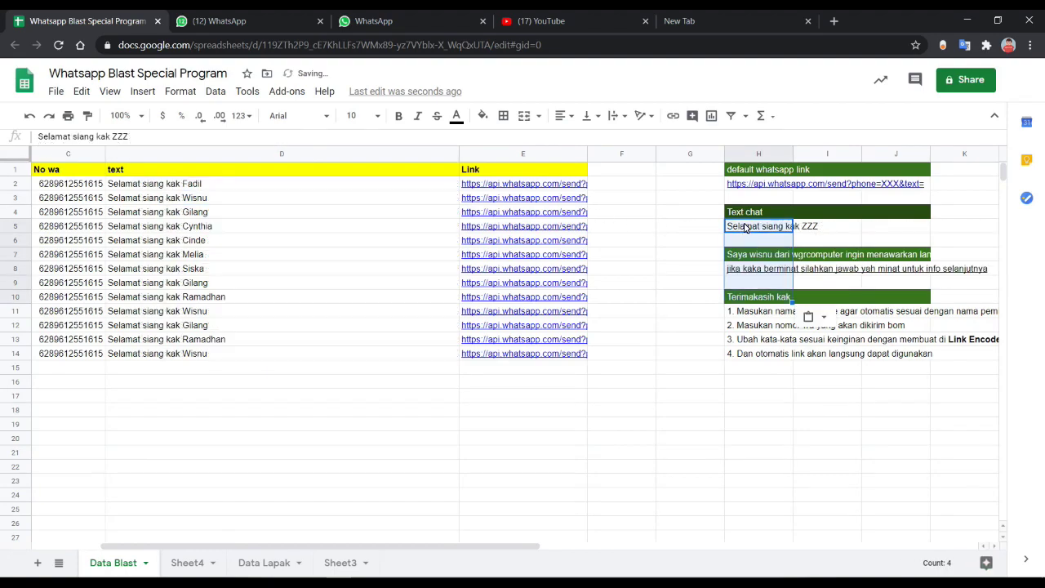
left_click(306, 189)
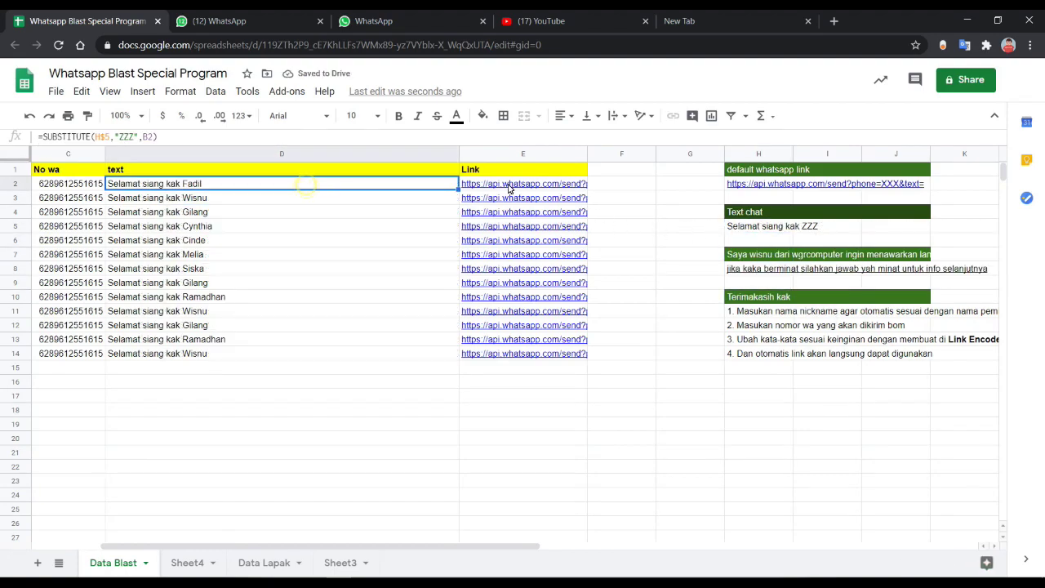
left_click(506, 188)
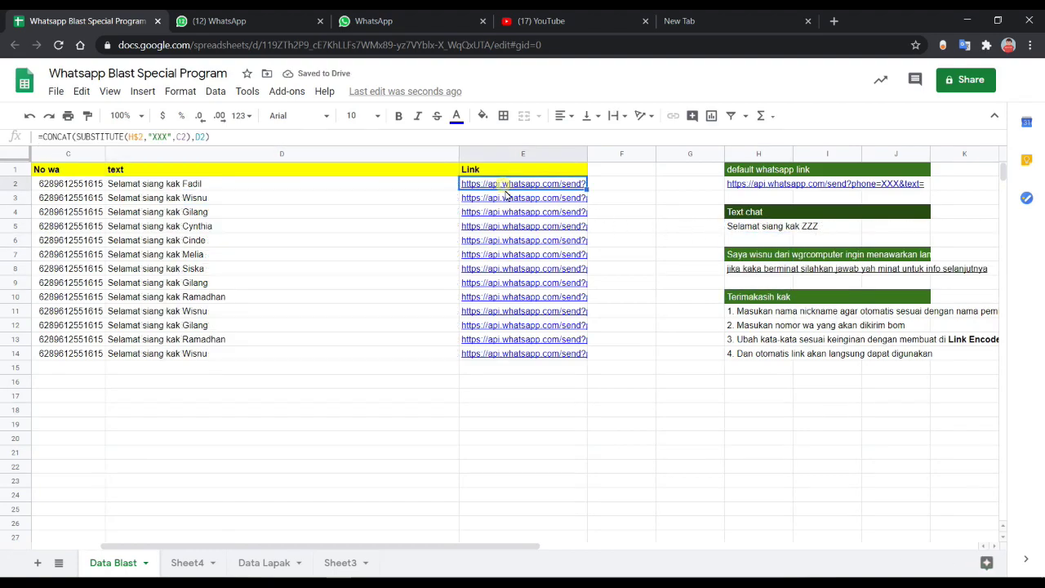
double_click(504, 186)
left_click(441, 201)
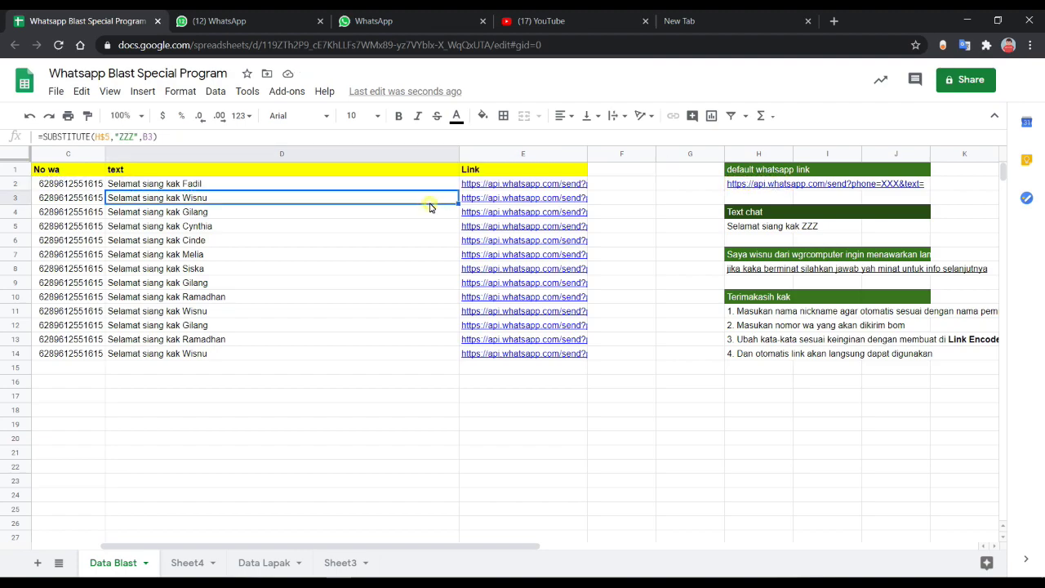
key("ctrl+z")
- Open the meyerweb URL Decoder/Encoder page from the Link Encoder Text link in H8
scroll(341, 204, "right", 5)
scroll(341, 204, "left", 7)
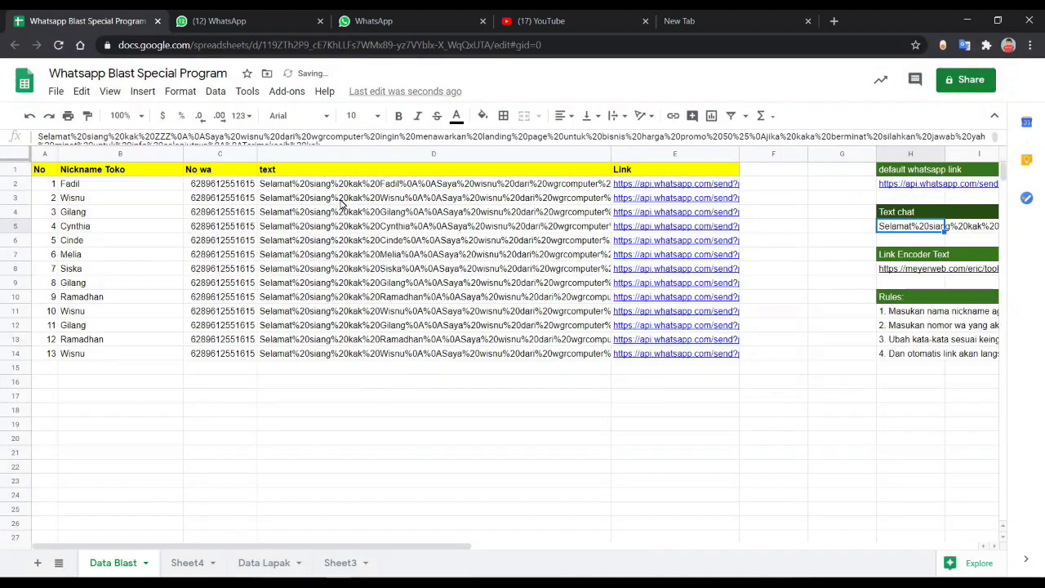
scroll(342, 204, "right", 1)
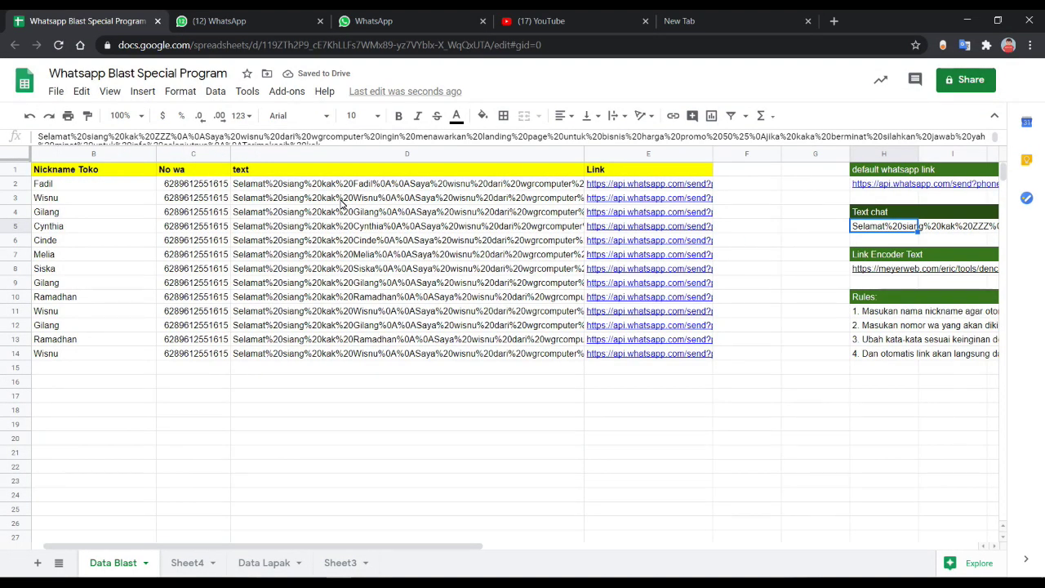
scroll(343, 204, "left", 1)
scroll(343, 204, "right", 6)
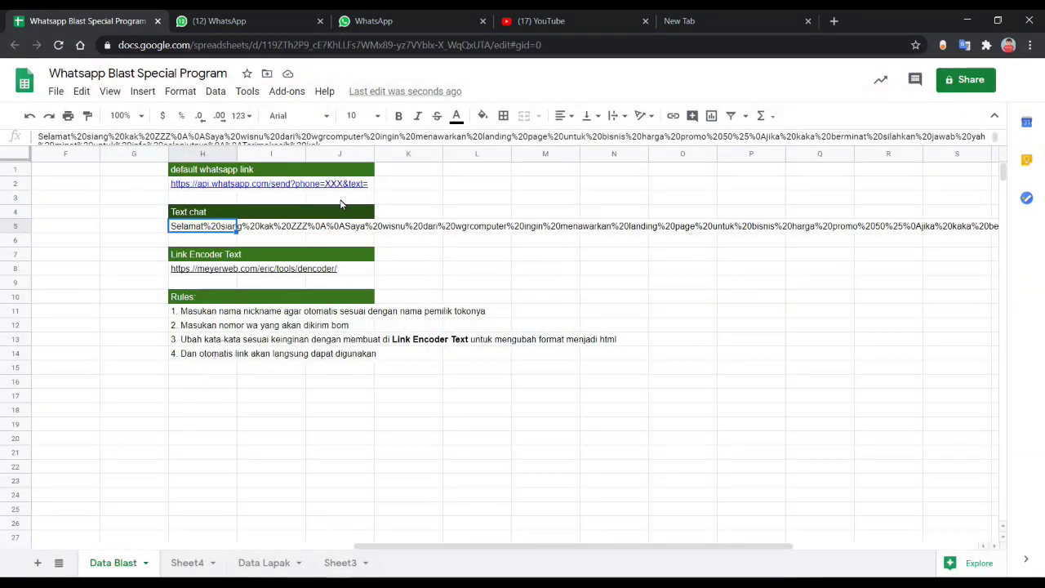
scroll(341, 204, "left", 2)
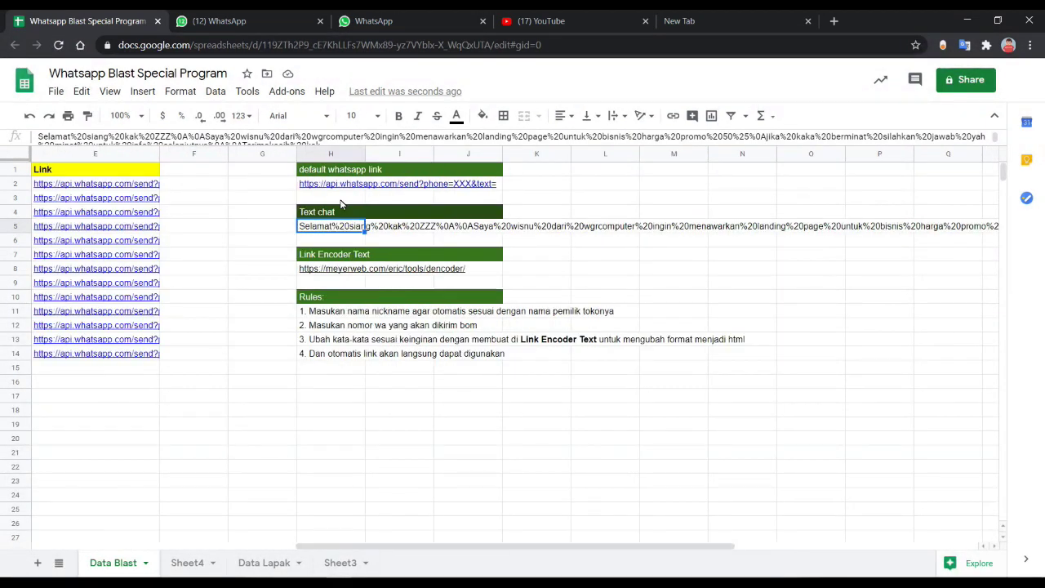
left_click(337, 271)
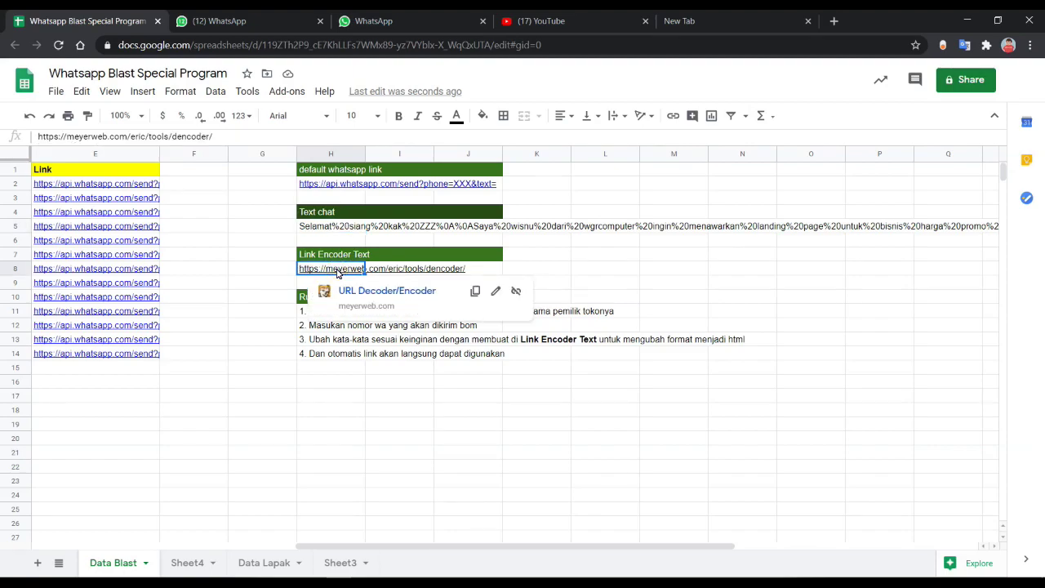
key("alt+Tab")
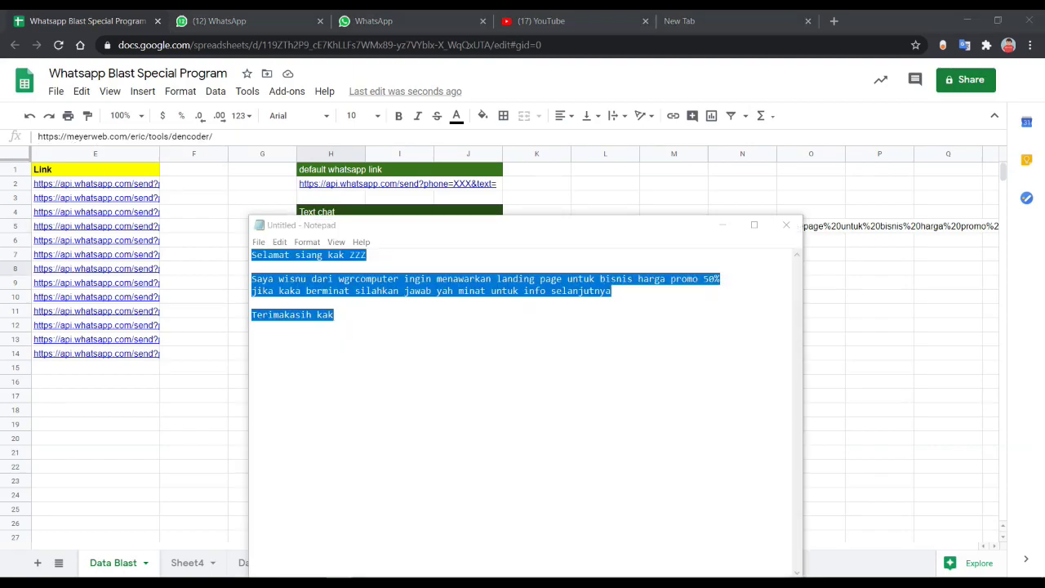
key("alt+Tab")
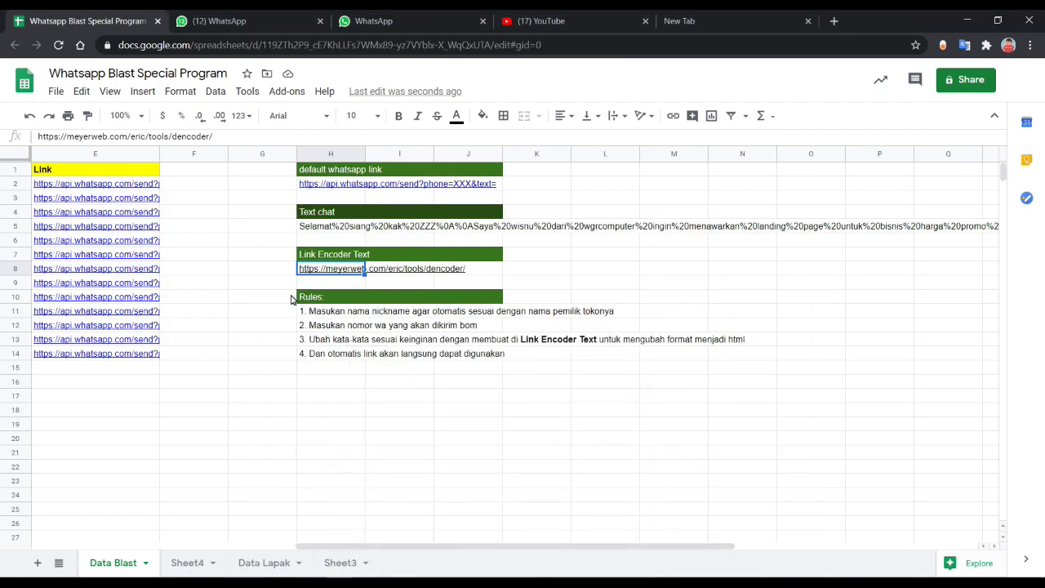
mouse_move(333, 276)
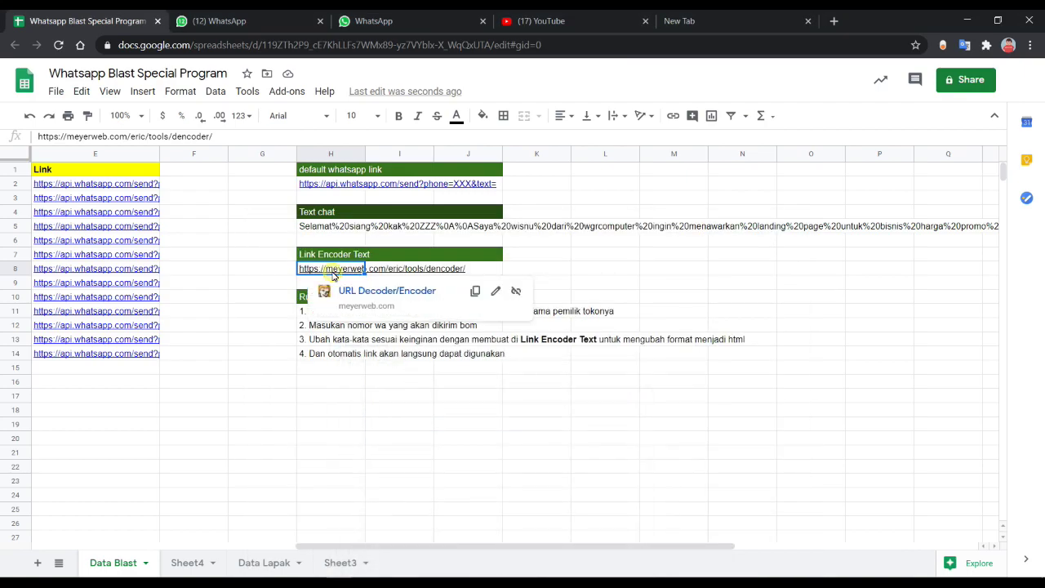
left_click(376, 291)
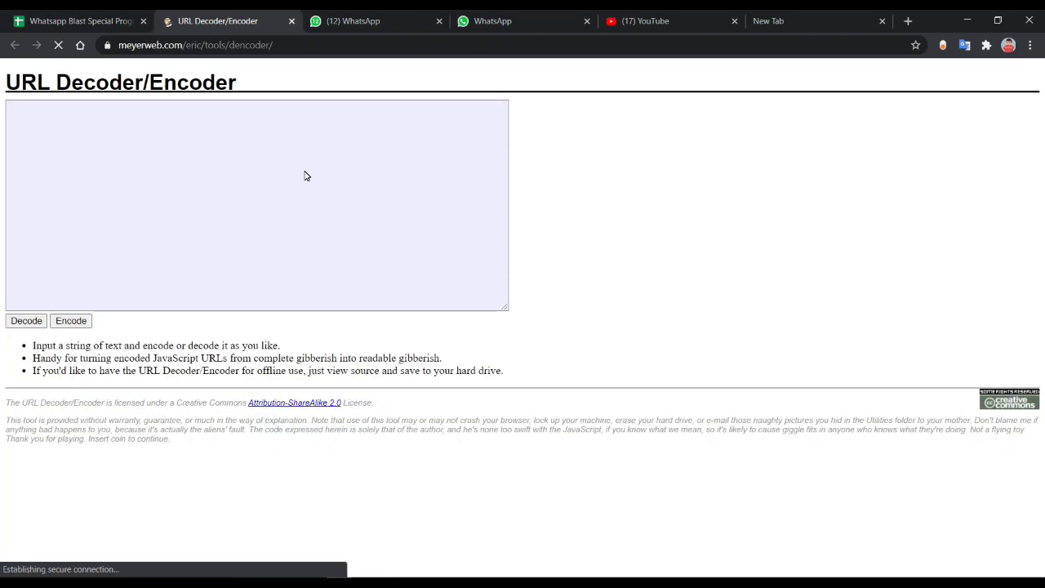
- Paste the copied message template into the URL Decoder/Encoder and encode it
left_click(94, 176)
key("ctrl+v")
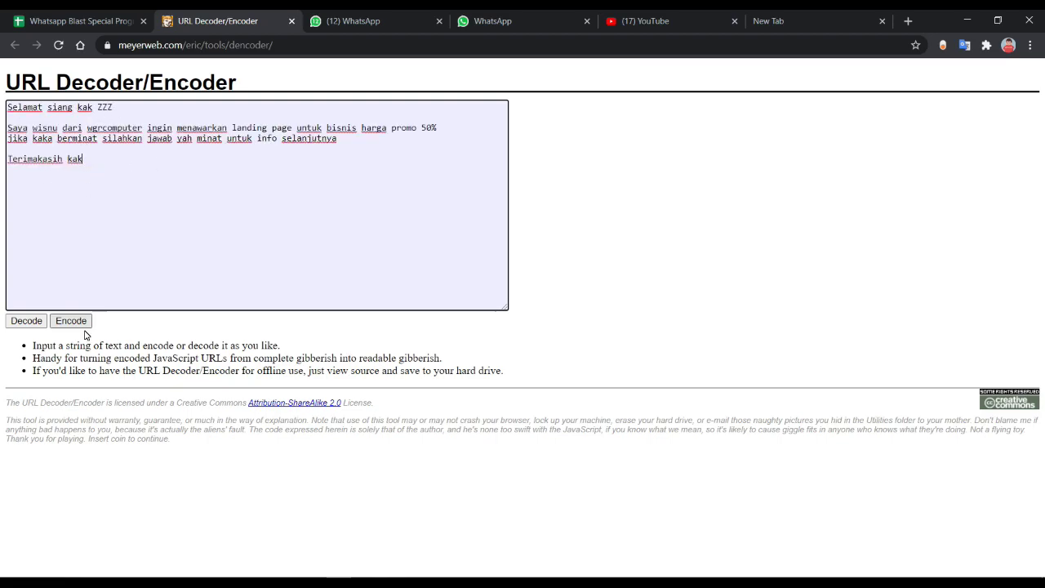
left_click(71, 321)
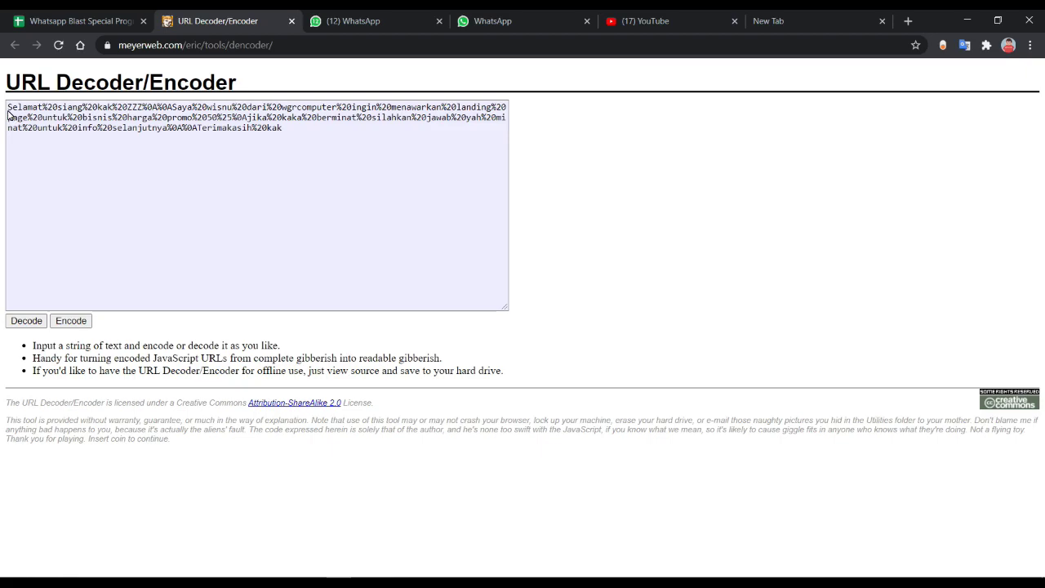
- Enlarge the encoder page and highlight the %20 code between "Selamat" and "siang" in the encoded text
scroll(9, 115, "up", 4)
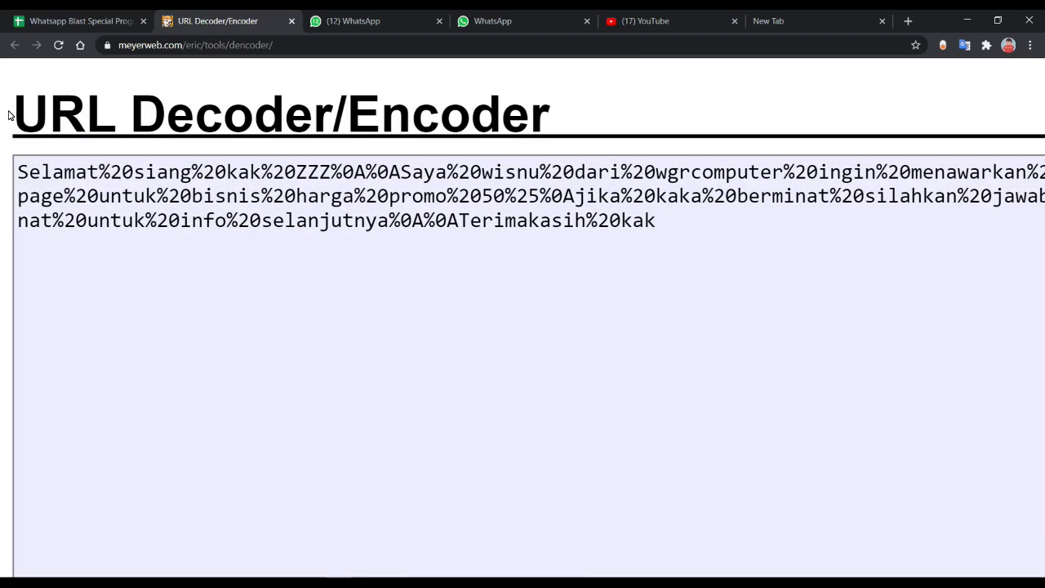
left_click_drag(99, 171, 136, 186)
scroll(136, 186, "right", 4)
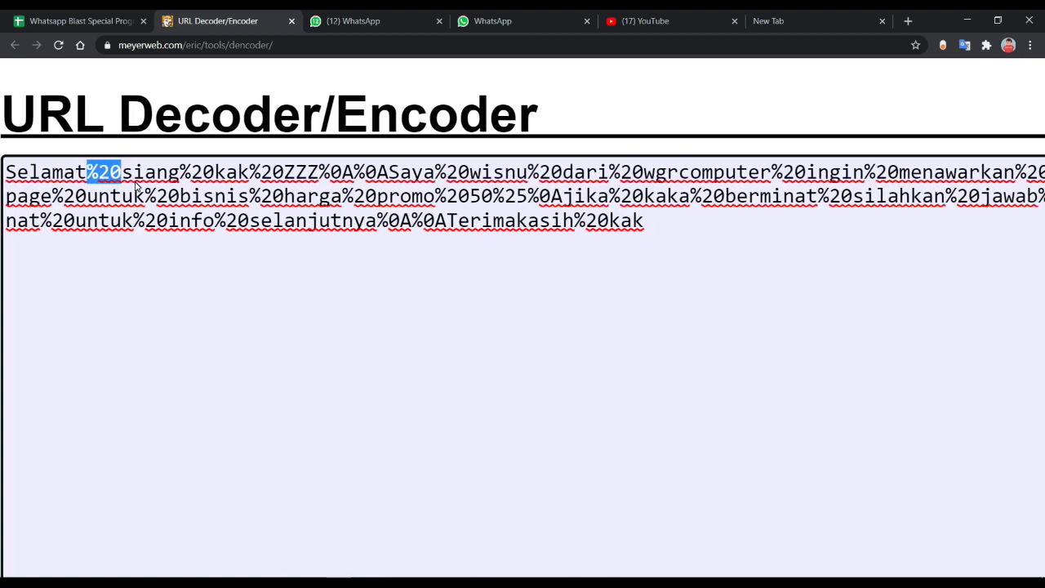
scroll(136, 187, "right", 1)
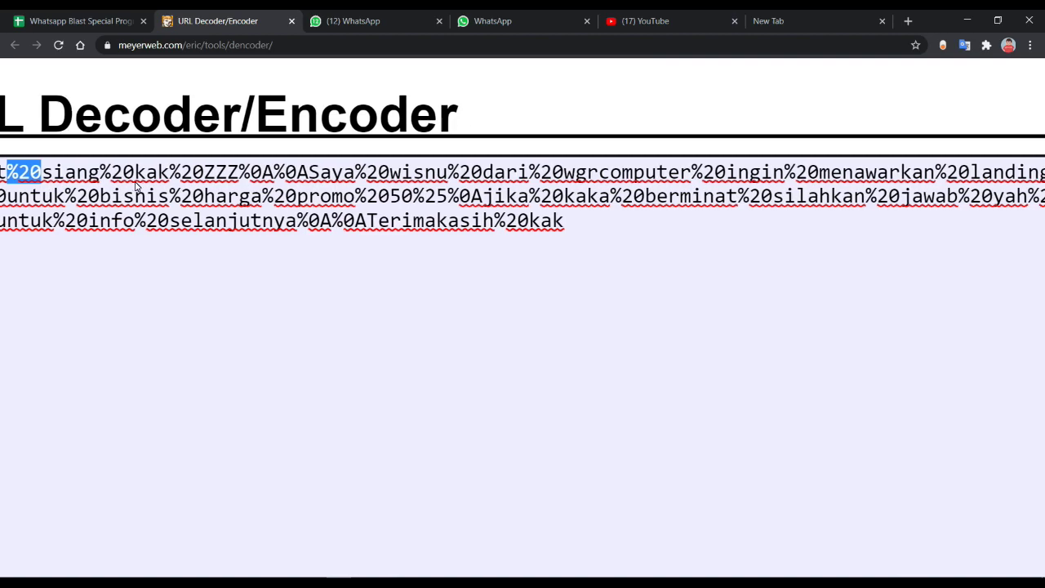
- Highlight the %20 code between "kak" and "ZZZ" and the encoded characters following "ZZZ" in the encoder text
scroll(356, 187, "left", 2)
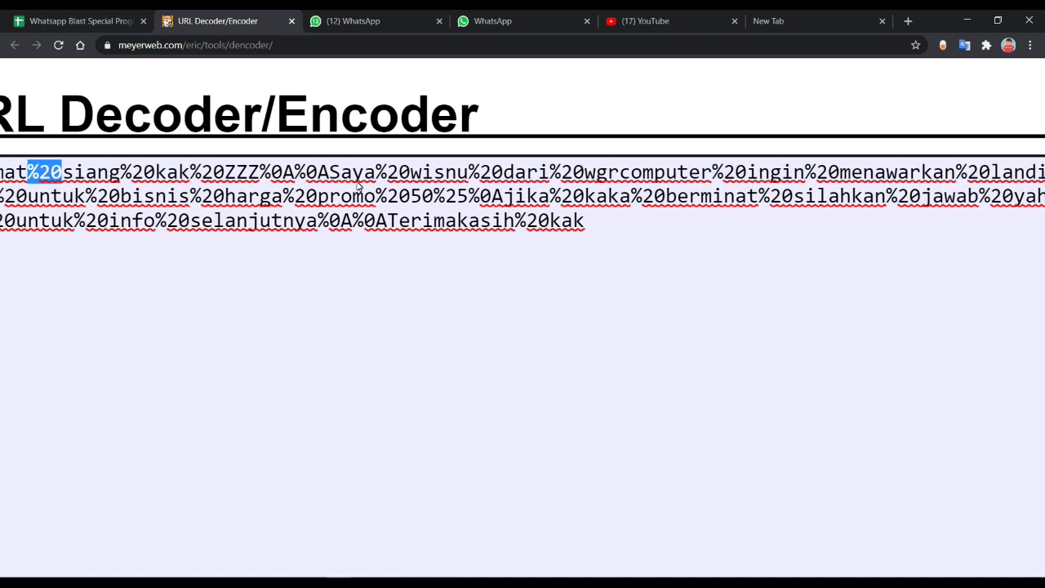
left_click_drag(131, 173, 235, 173)
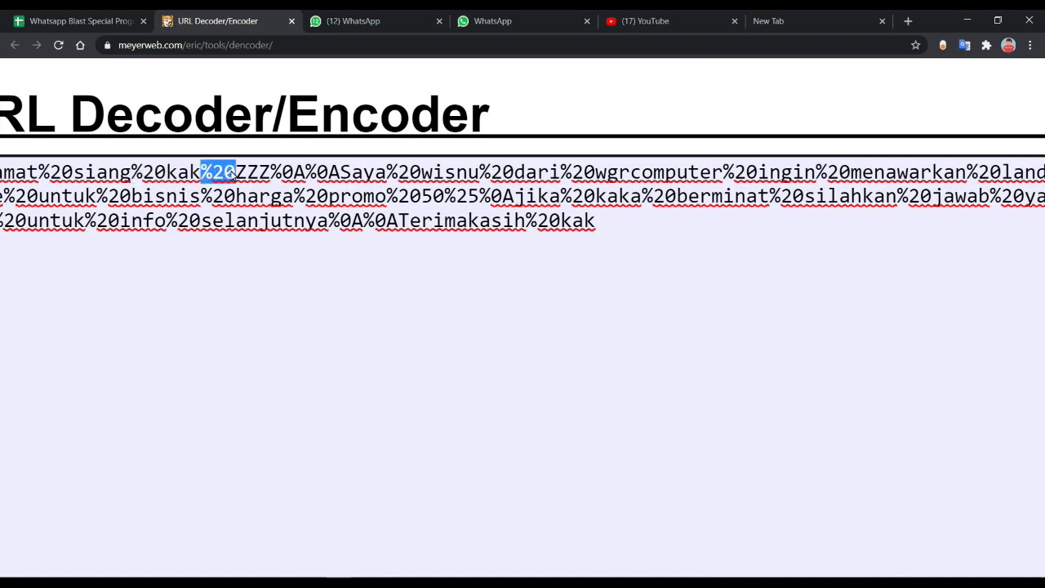
scroll(235, 174, "right", 2)
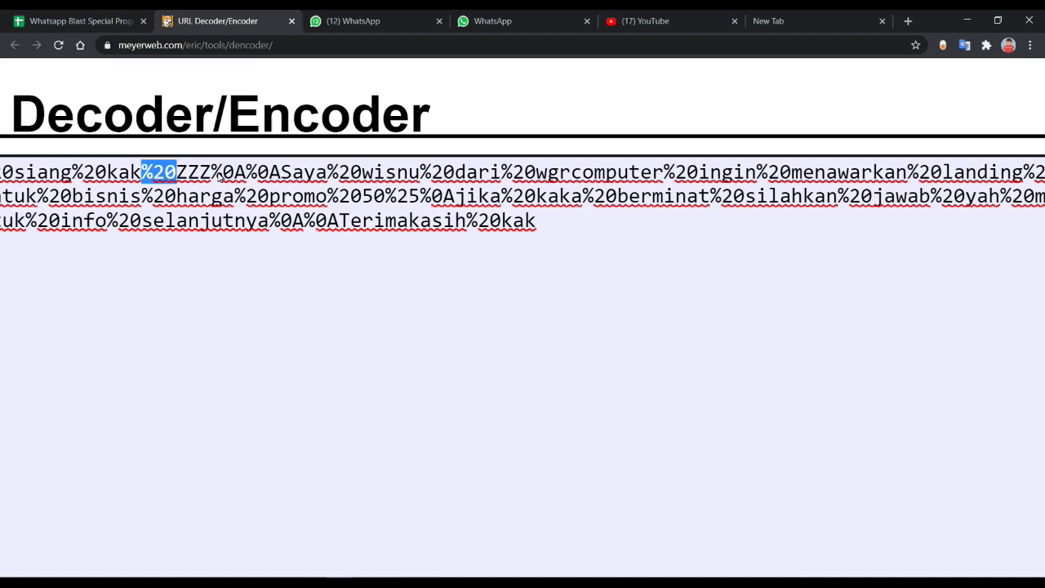
left_click(235, 173)
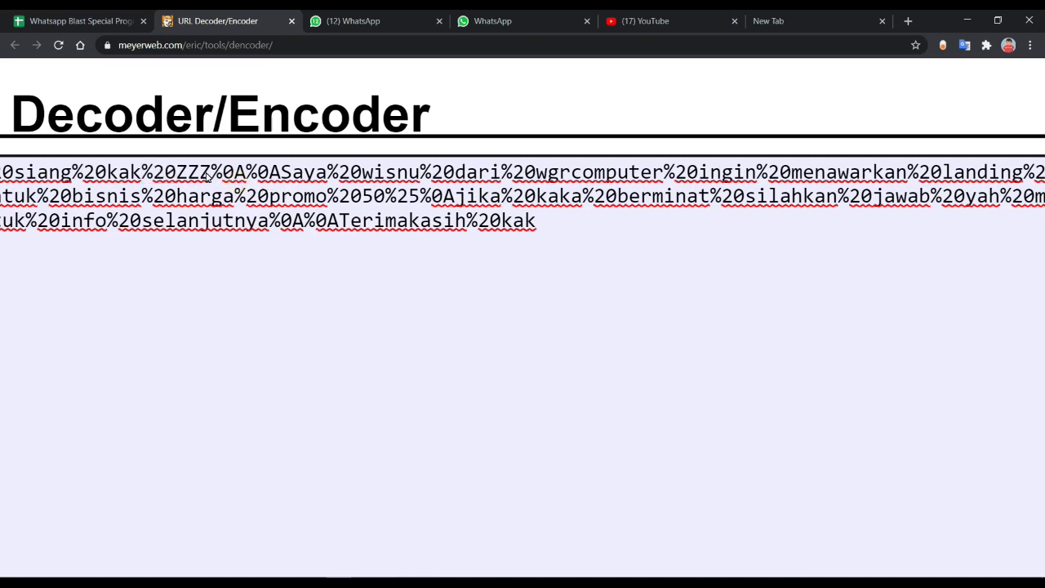
left_click_drag(211, 173, 275, 197)
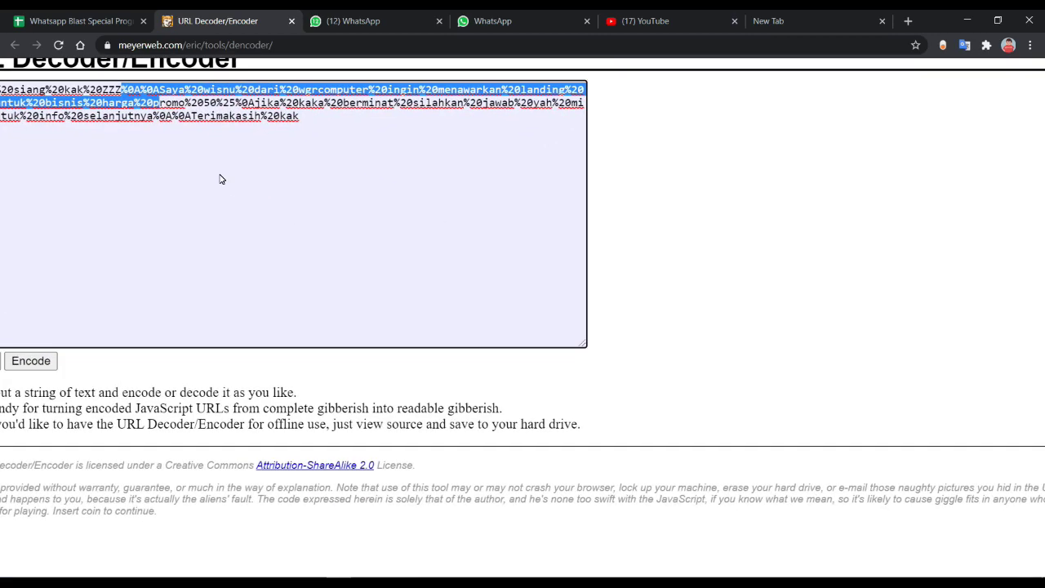
- Copy the whole encoded message and paste it into Text chat cell H5 of the Whatsapp Blast Special Program sheet
scroll(220, 178, "up", 1)
scroll(221, 178, "left", 1)
triple_click(122, 197)
key("ctrl+shift+Tab")
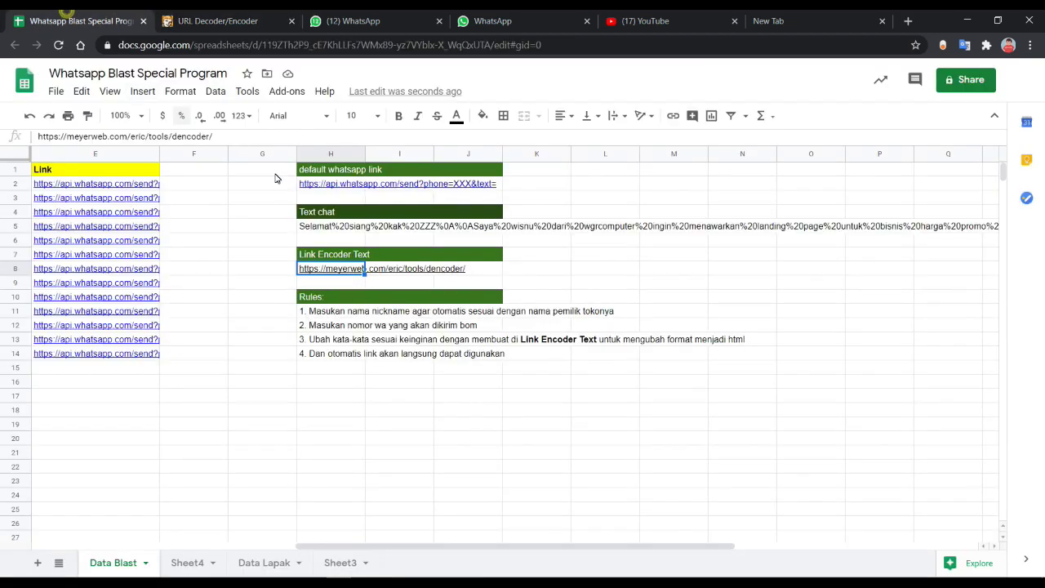
left_click(257, 212)
key("ctrl+Tab")
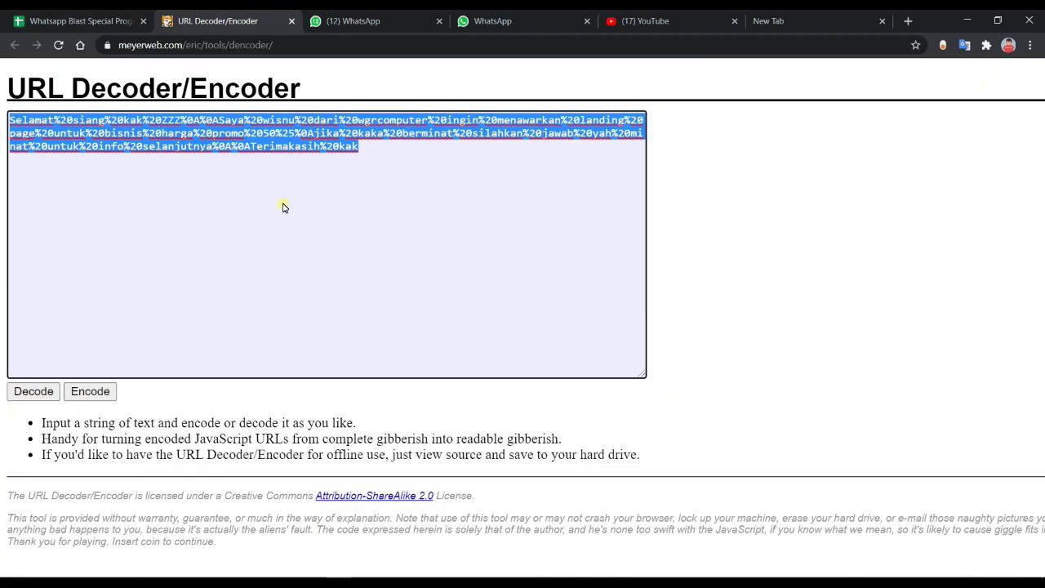
left_click(77, 18)
left_click(364, 231)
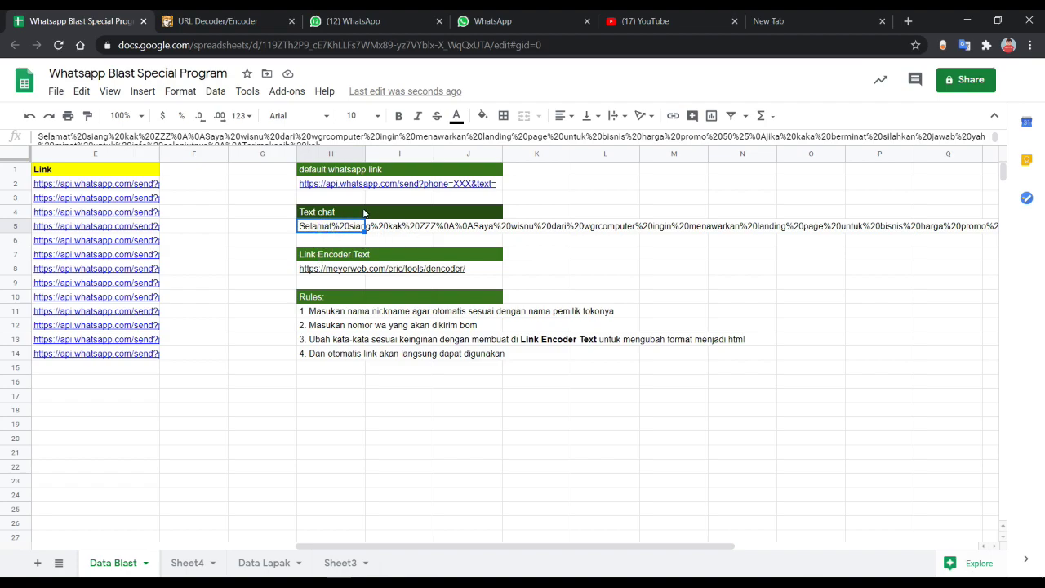
key("ctrl+v")
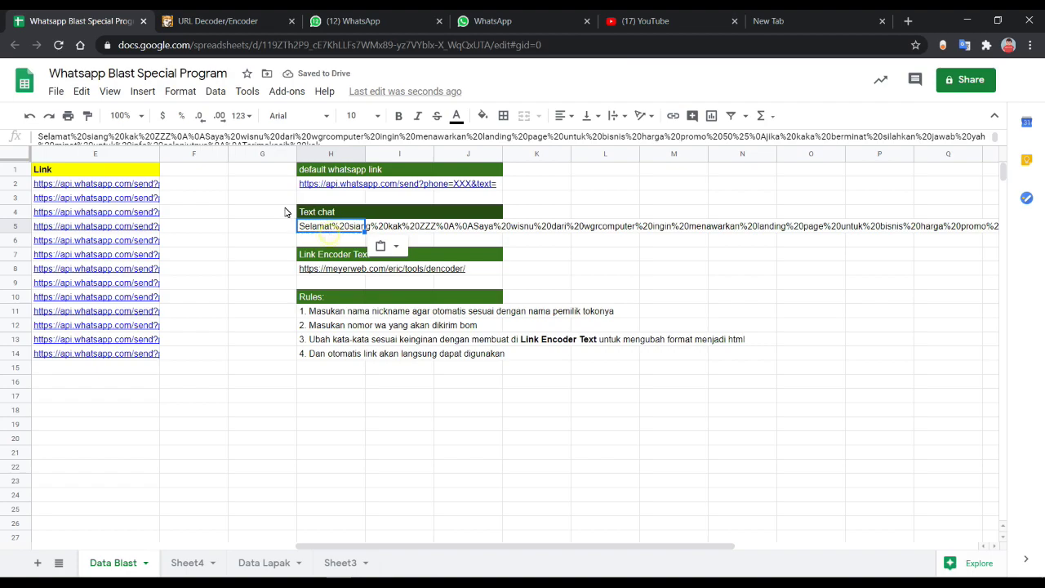
- Inspect the default WhatsApp link in H2 and the CONCAT/SUBSTITUTE formula in Link cell E2
left_click(325, 171)
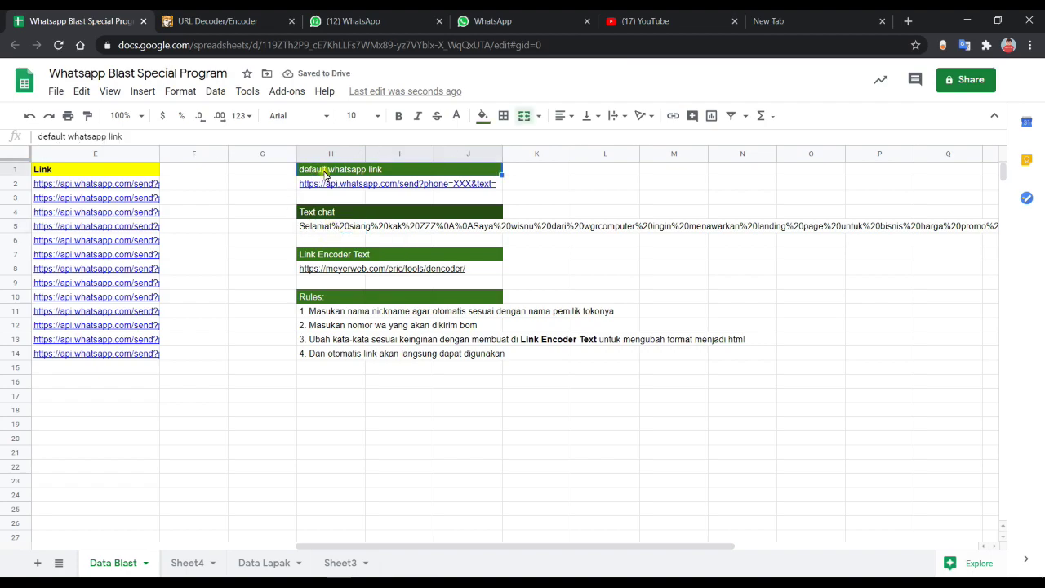
left_click(329, 187)
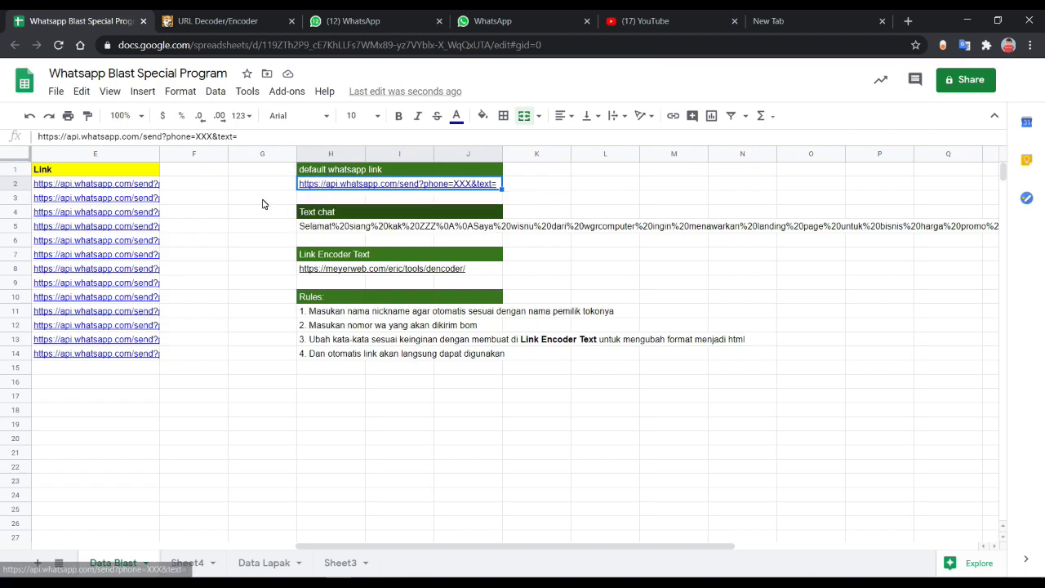
scroll(264, 201, "left", 5)
left_click(632, 186)
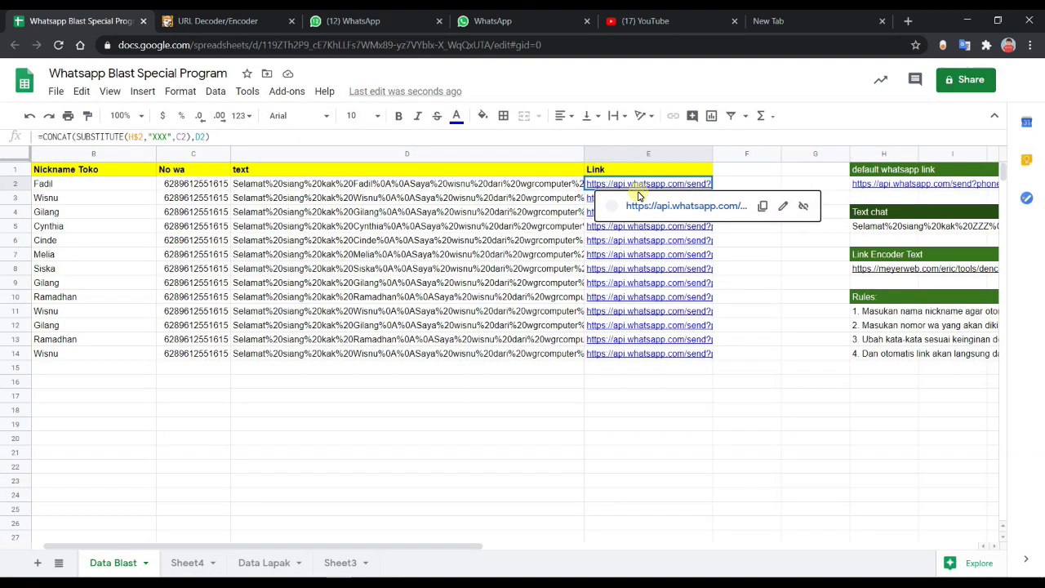
double_click(633, 186)
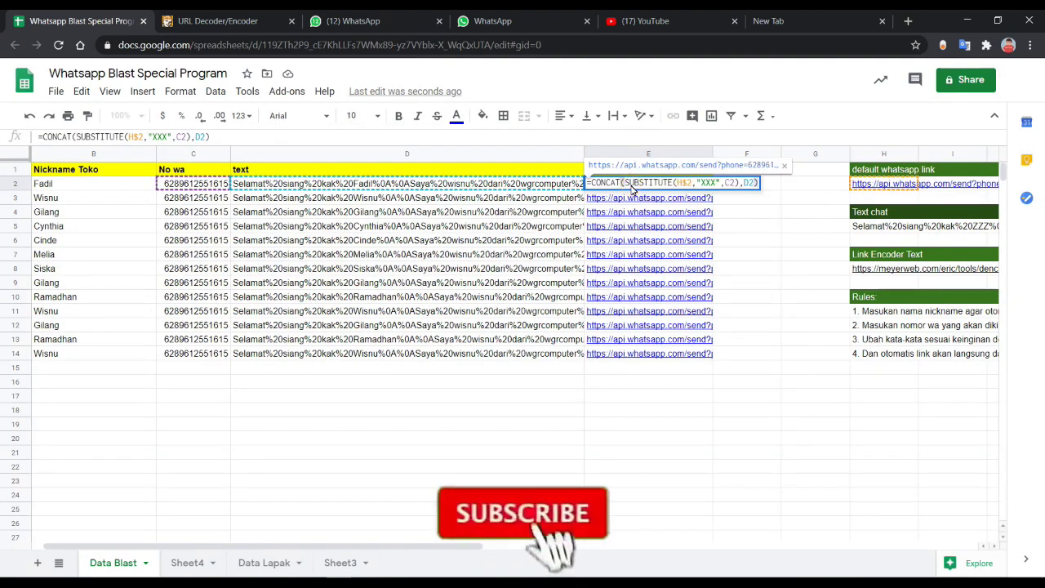
key("Return")
scroll(631, 190, "right", 6)
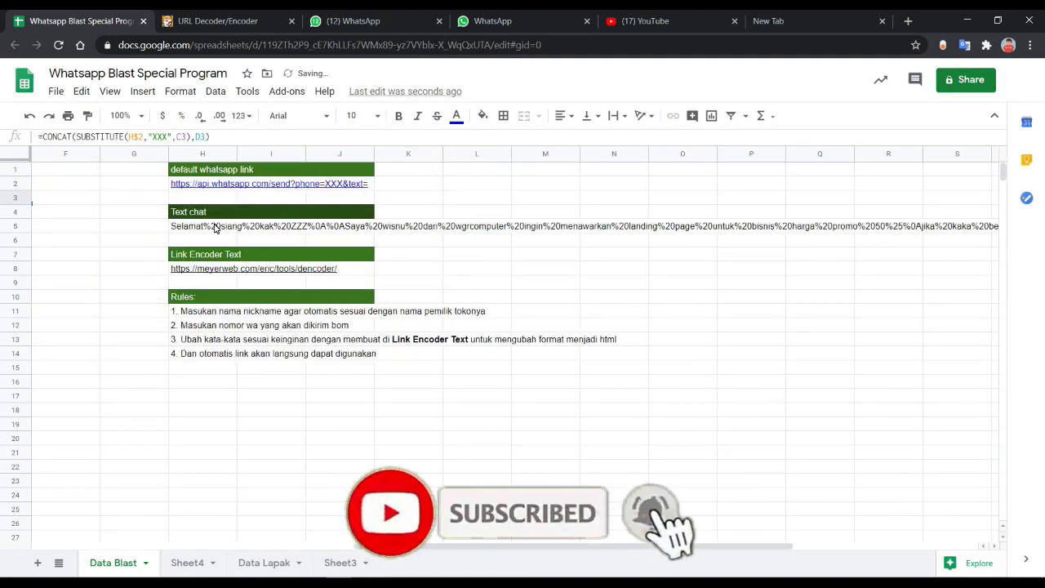
- Review the blast table by highlighting A1:E14, followed by the Nickname Toko and No wa columns
scroll(217, 228, "left", 10)
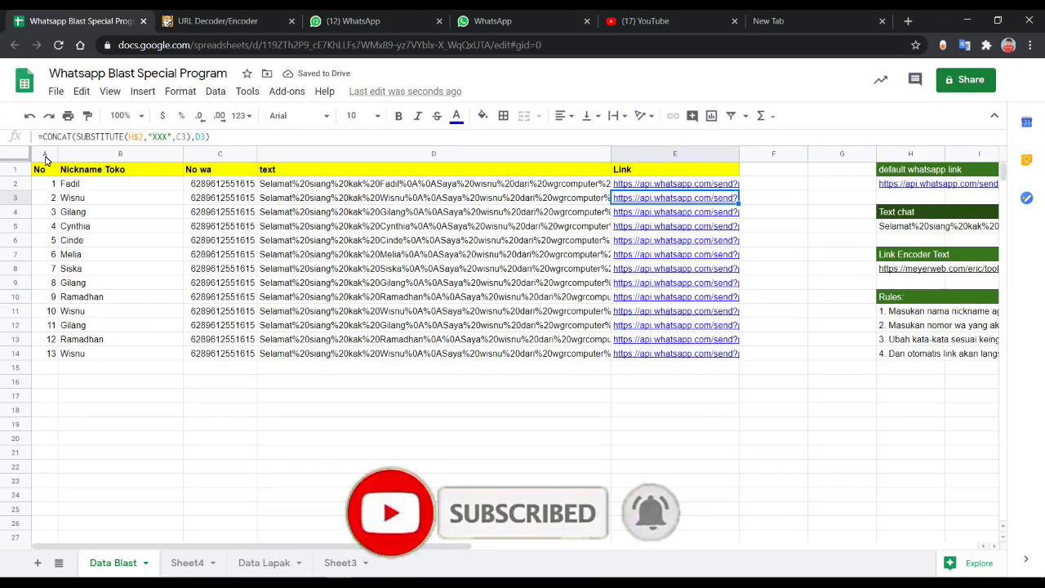
left_click_drag(38, 169, 671, 354)
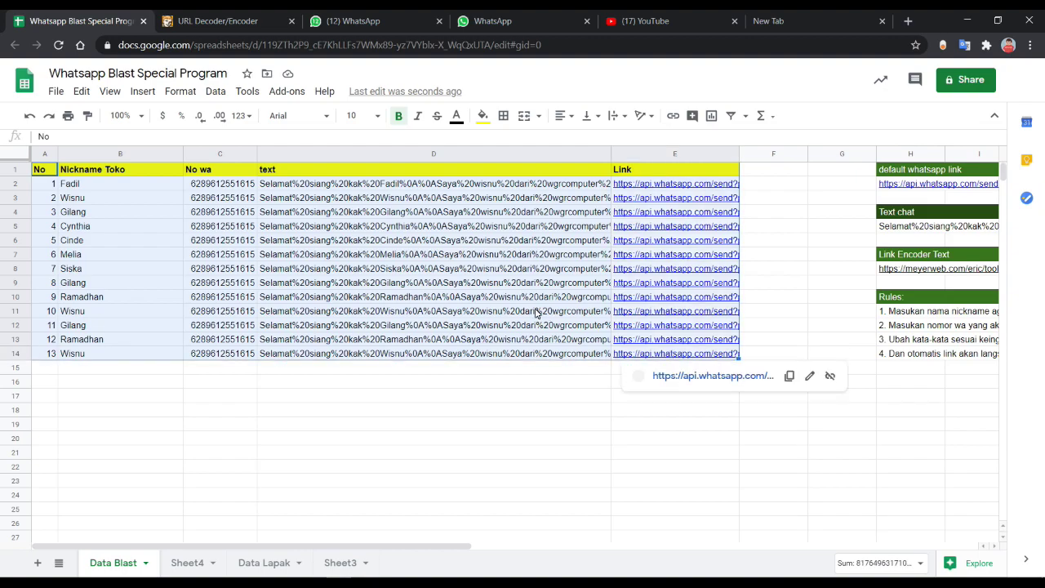
left_click(498, 297)
left_click_drag(115, 170, 122, 360)
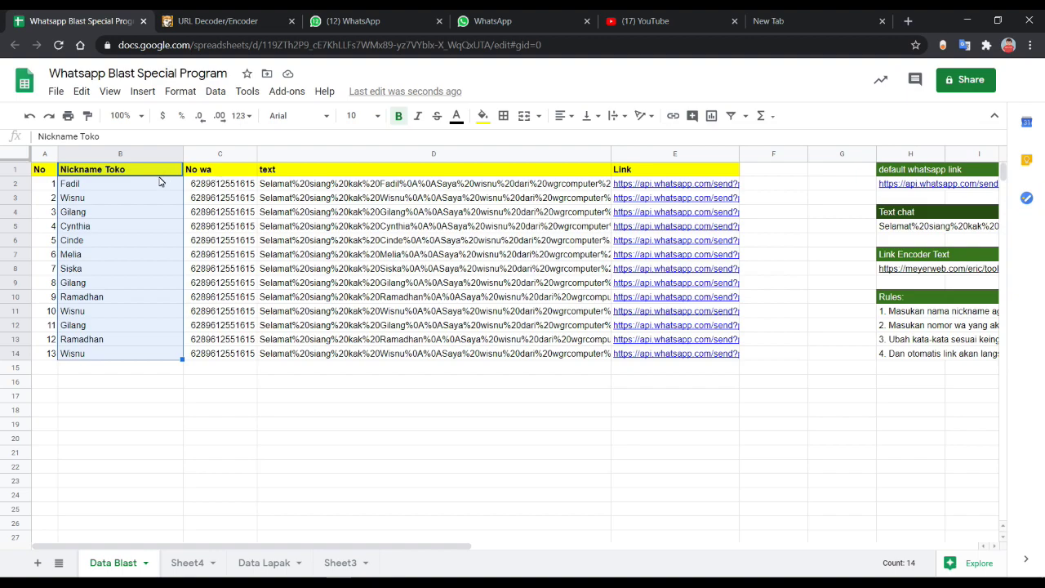
left_click_drag(213, 173, 228, 339)
- Check the encoded template in Text chat cell H5 and the encoder link in H8
scroll(476, 265, "right", 7)
left_click(330, 226)
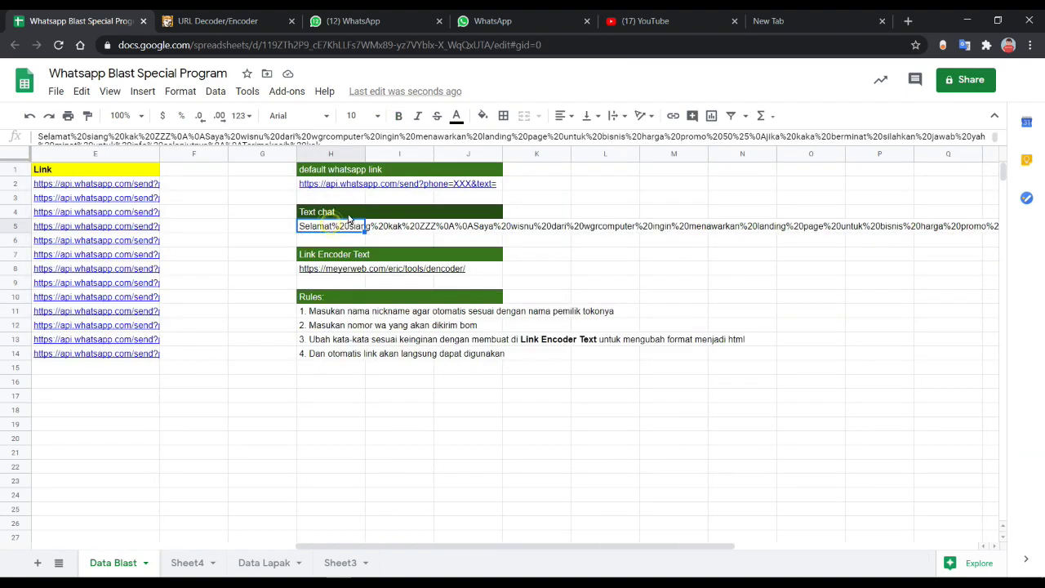
left_click(330, 270)
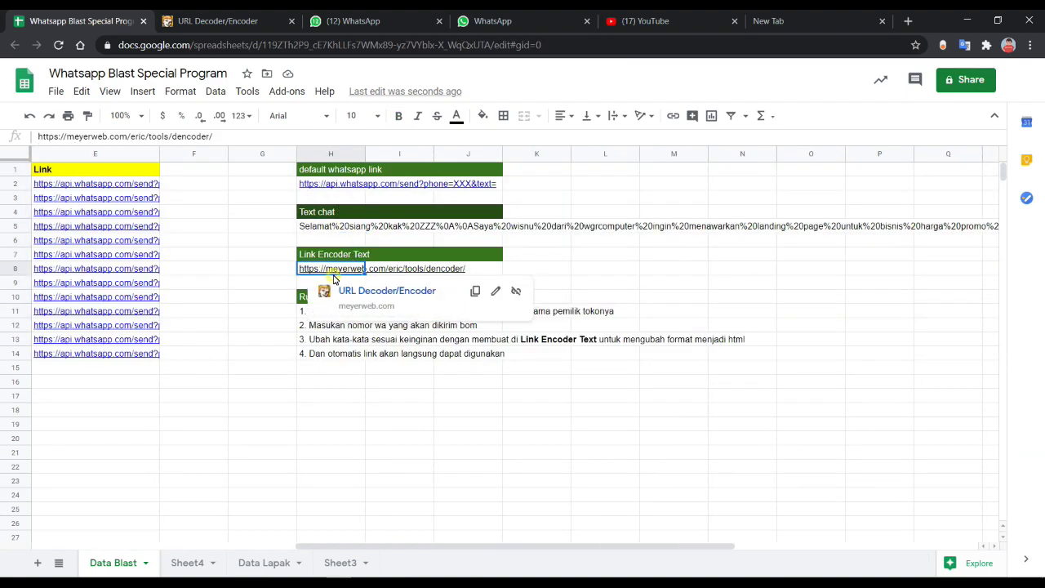
left_click(278, 240)
- Open the generated WhatsApp link in E2 and highlight the personalised message preview on the share page
scroll(286, 248, "left", 5)
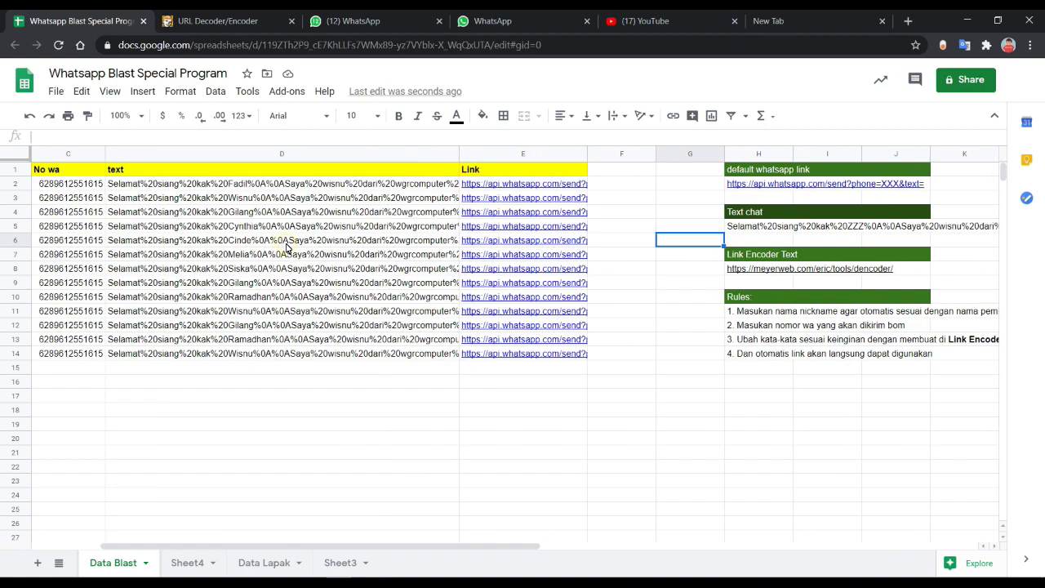
scroll(527, 206, "right", 1)
left_click(457, 186)
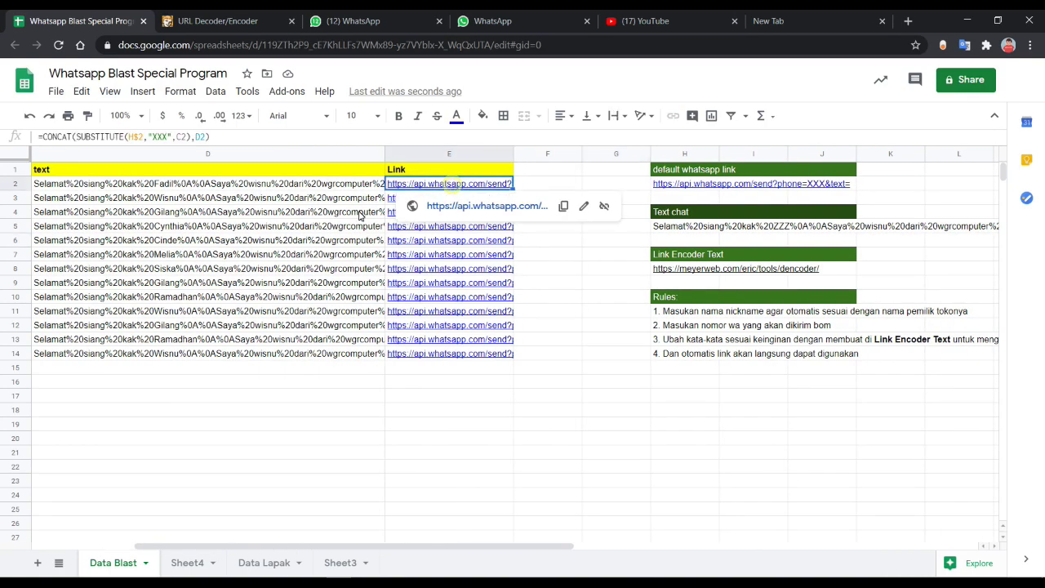
left_click(433, 206)
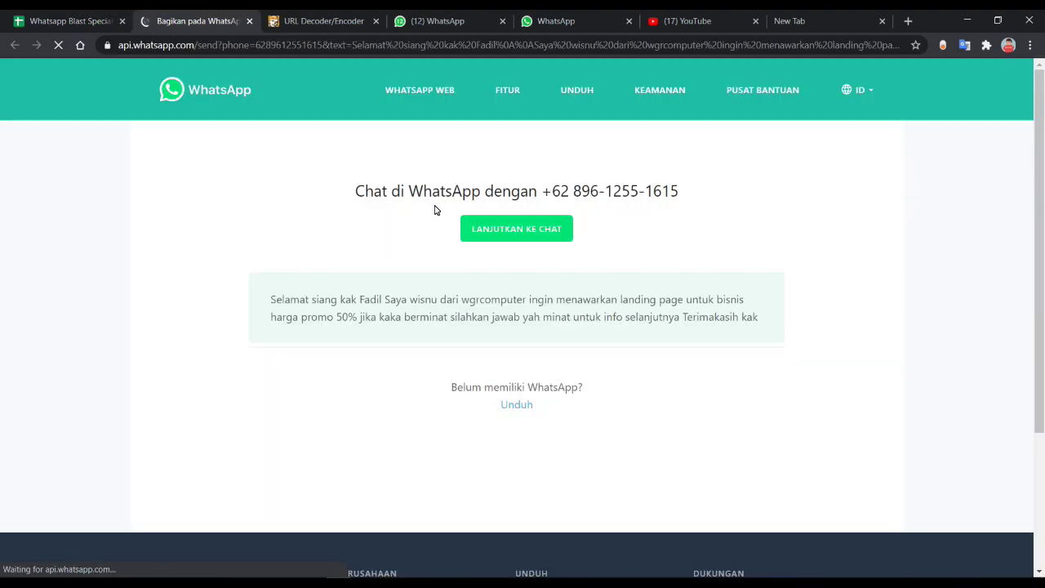
left_click_drag(270, 298, 812, 345)
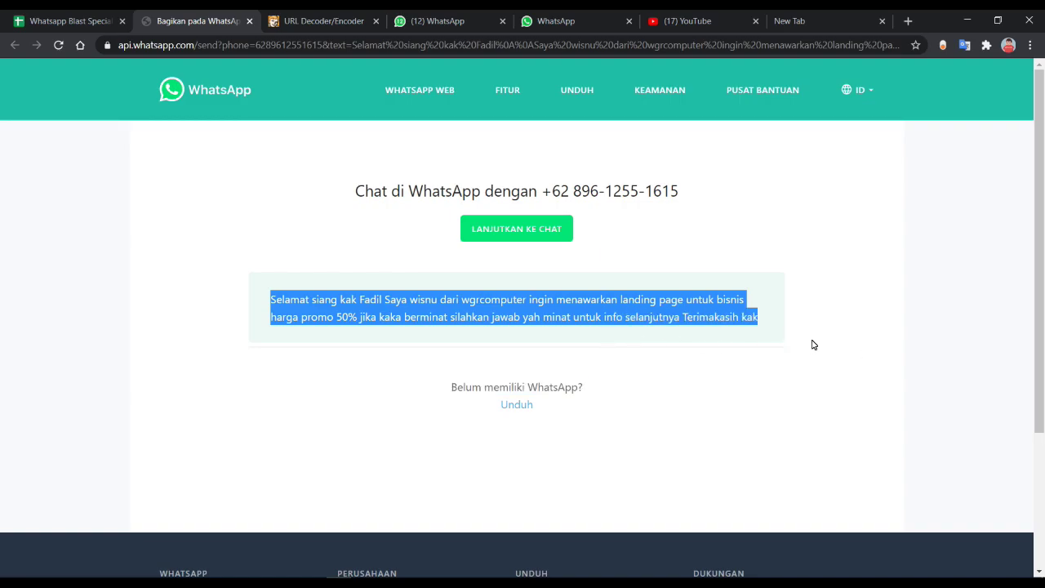
left_click(392, 230)
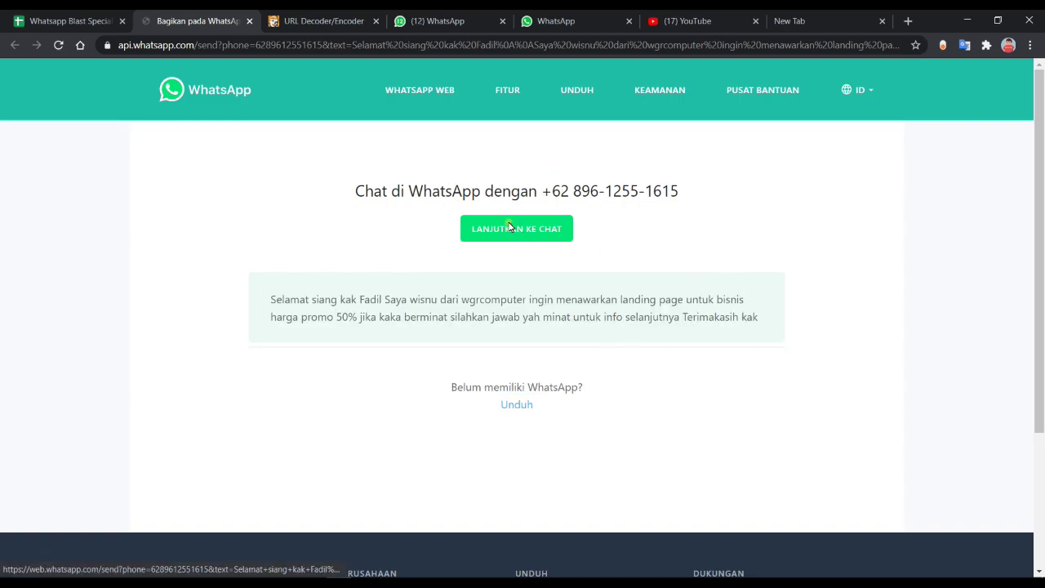
- Continue to the chat in WhatsApp Web, read through the prefilled message and send it
left_click(532, 229)
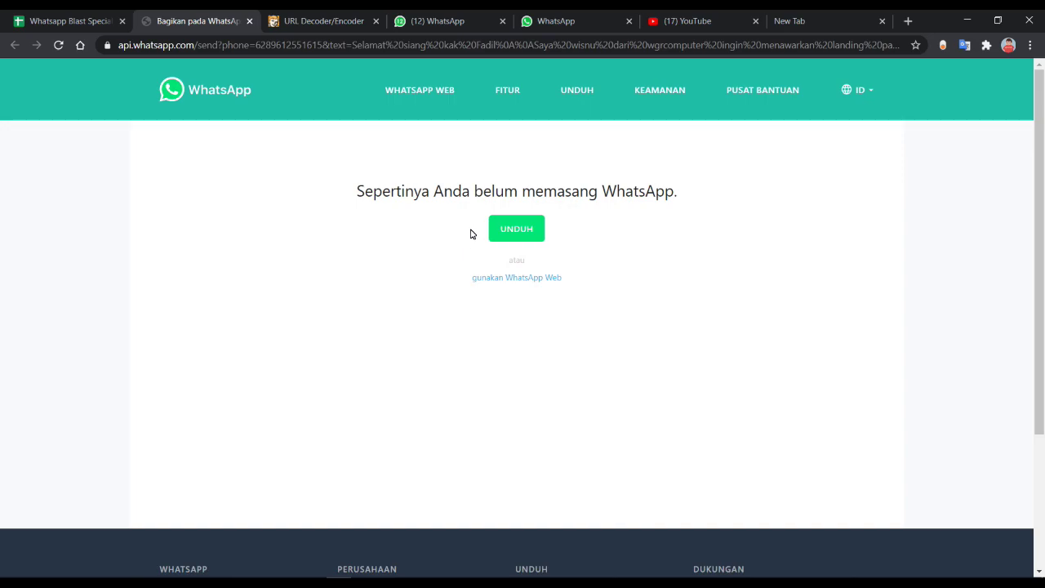
left_click(521, 279)
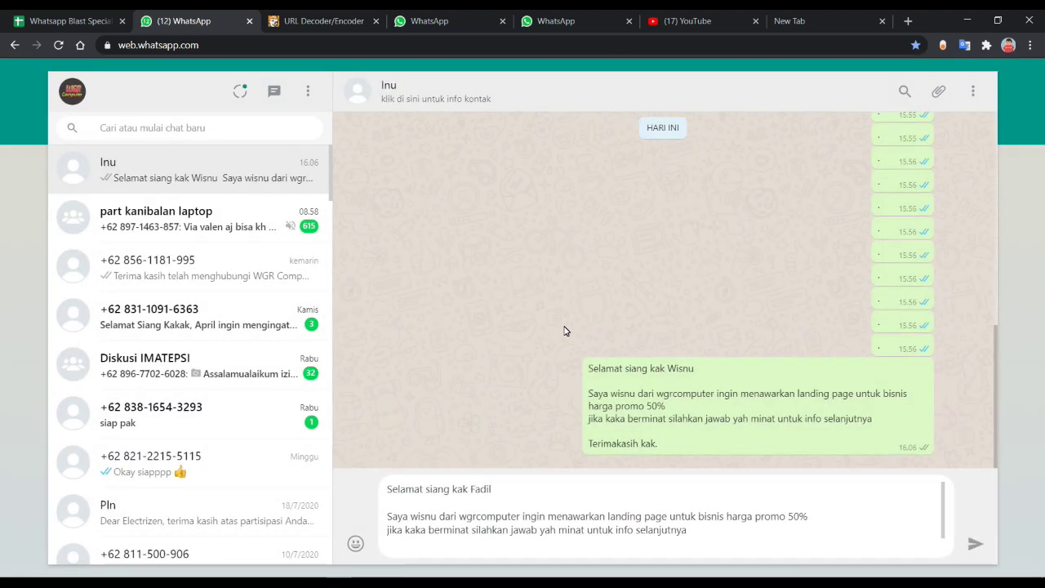
left_click(537, 505)
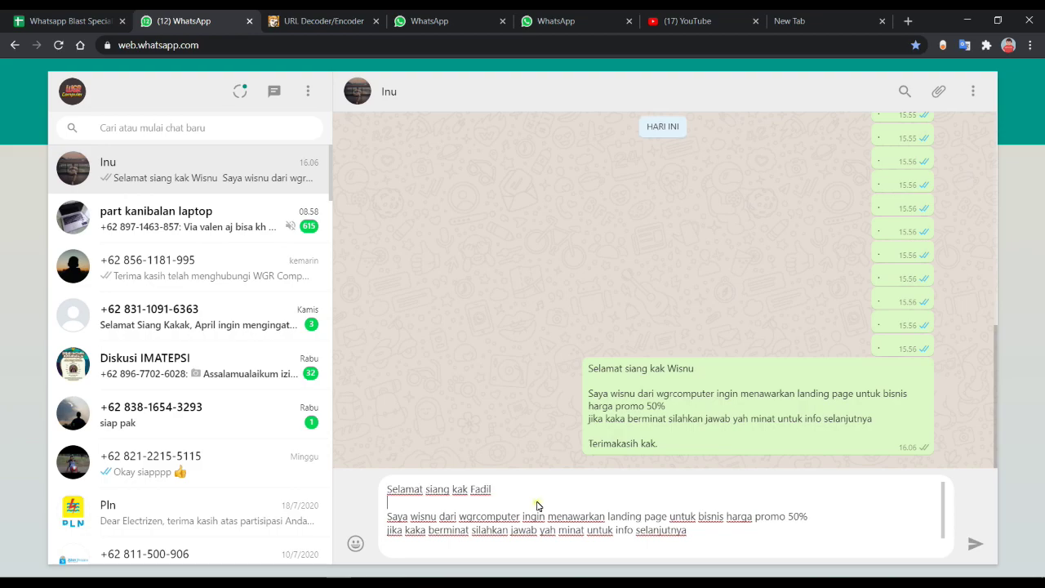
scroll(537, 505, "down", 2)
scroll(501, 514, "up", 2)
scroll(447, 509, "down", 2)
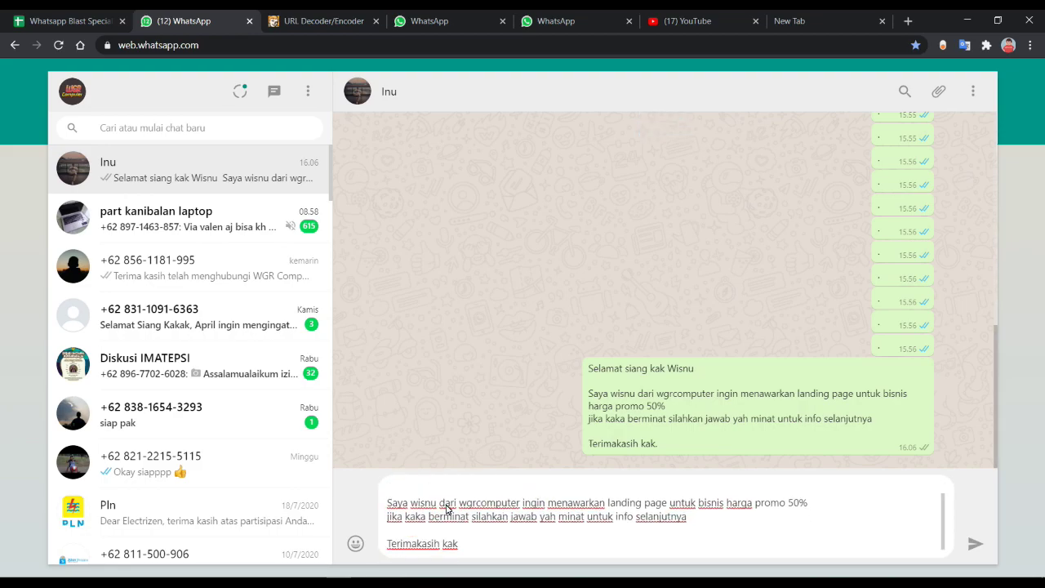
scroll(520, 503, "up", 1)
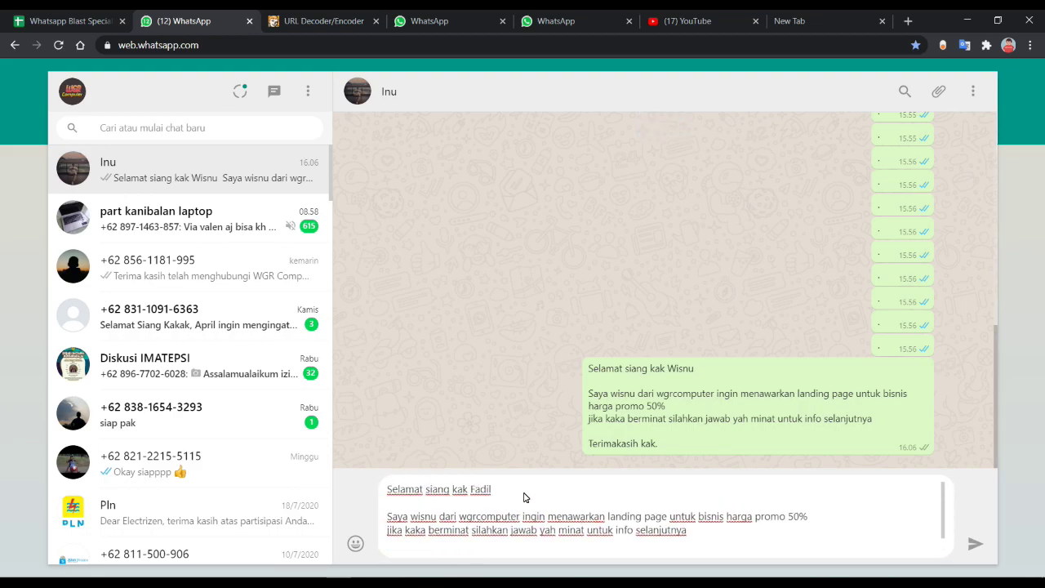
scroll(524, 497, "down", 1)
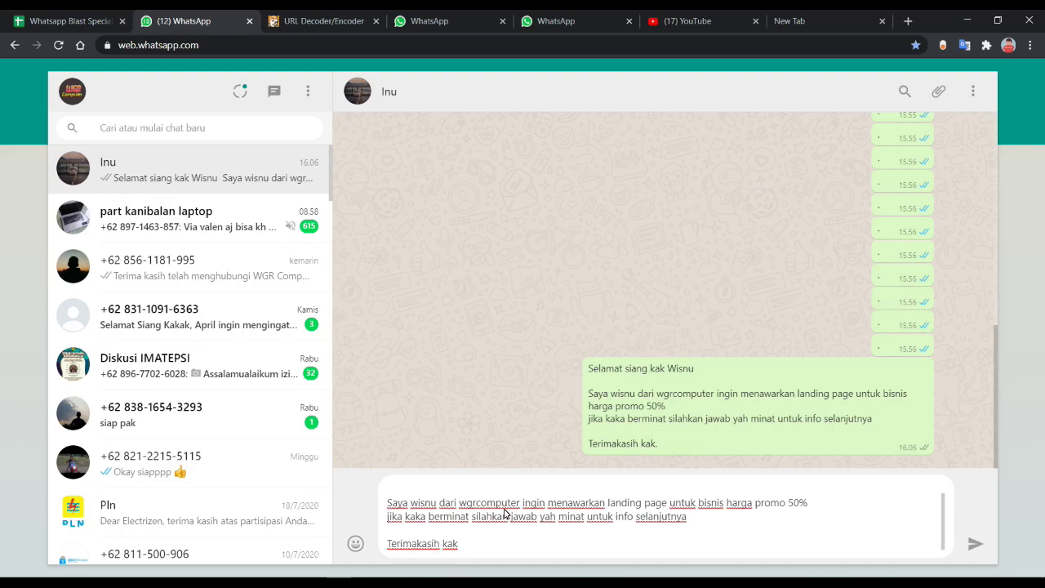
key("Return")
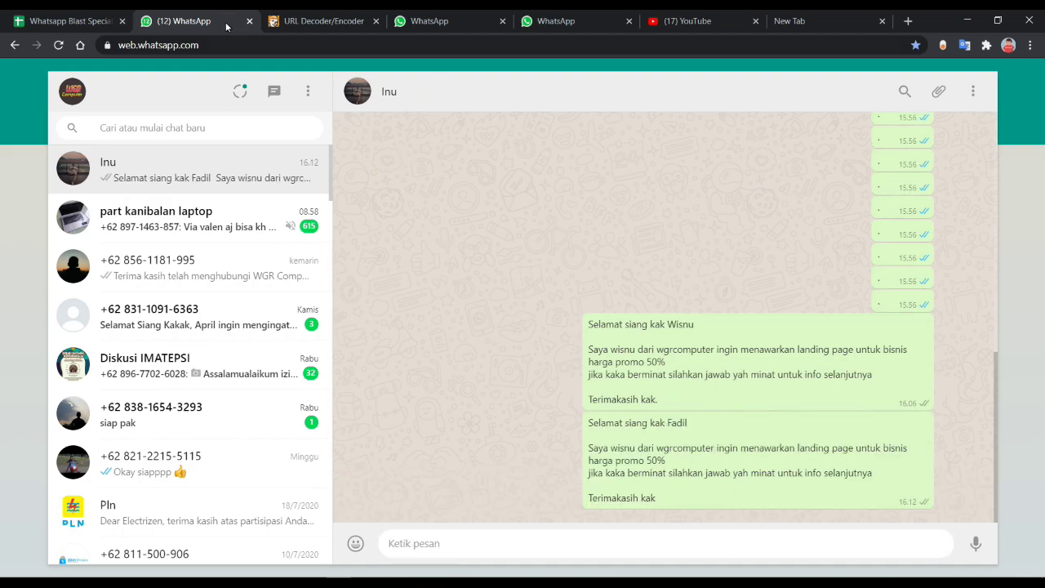
- Return to the Data Blast sheet and highlight rows 1 to 14 across the blast table and the template and rules area
key("ctrl+shift+Tab")
left_click(286, 256)
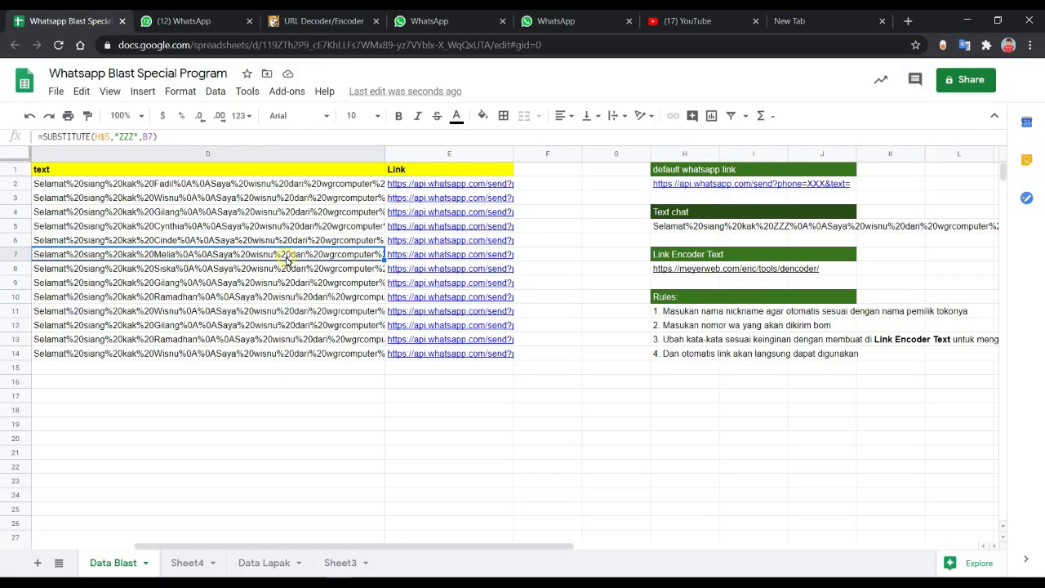
scroll(286, 256, "left", 3)
left_click_drag(47, 174, 845, 369)
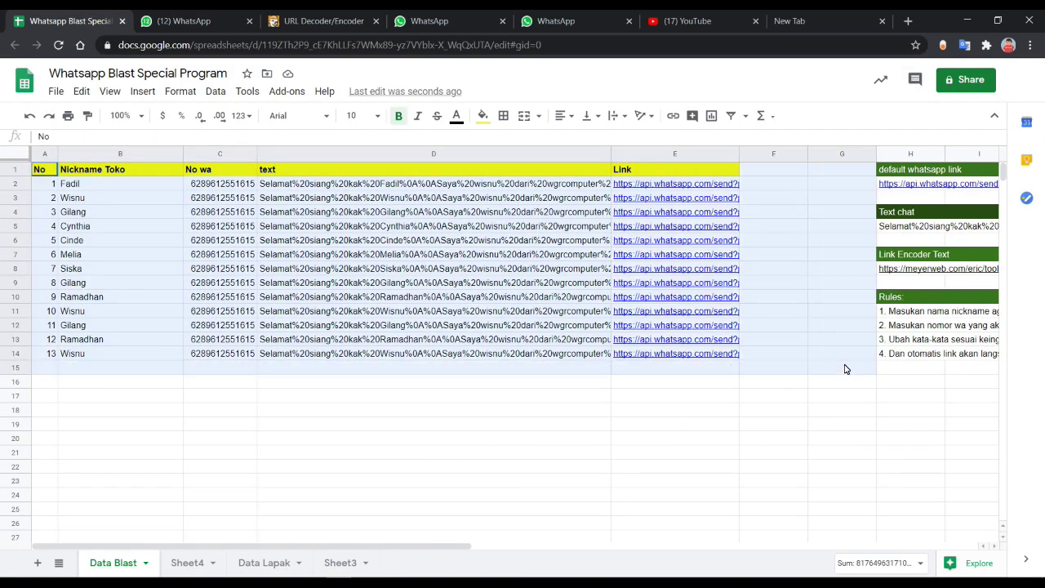
left_click_drag(983, 352, 1007, 354)
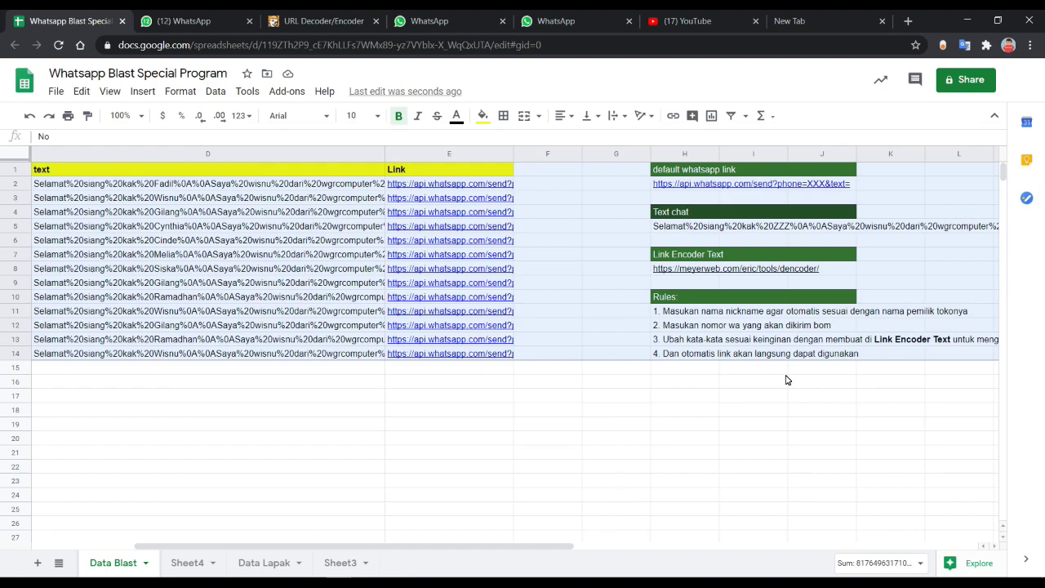
scroll(786, 379, "left", 5)
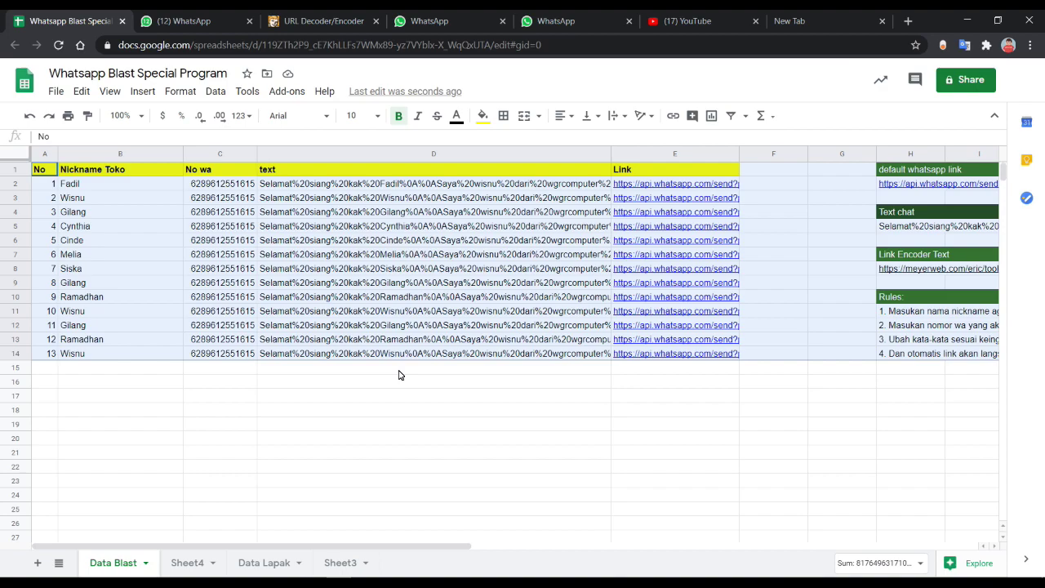
left_click(508, 241)
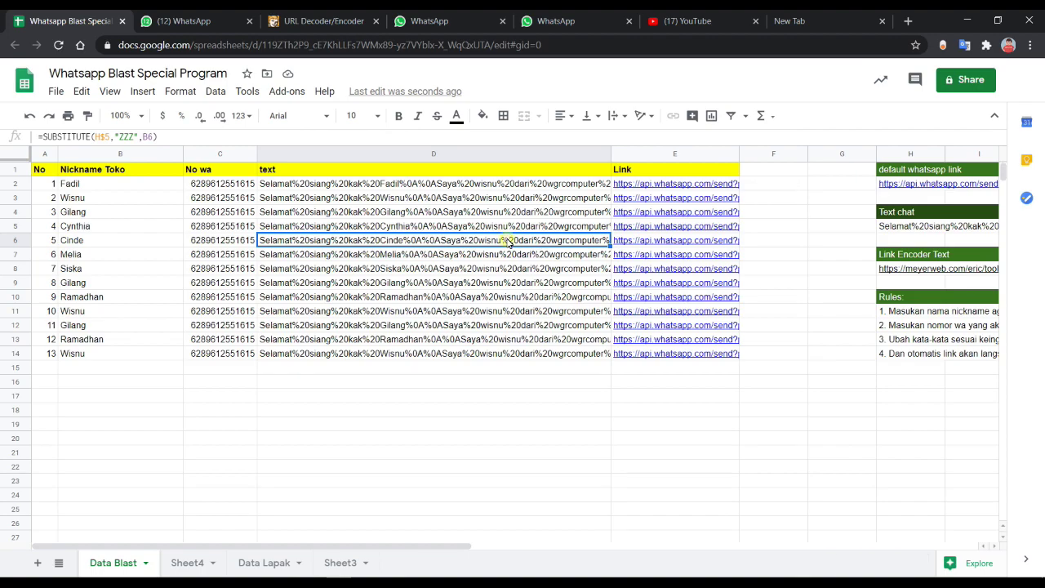
- Open the WhatsApp link in E2 again in a new tab, return to the sheet and close that tab
left_click(673, 187)
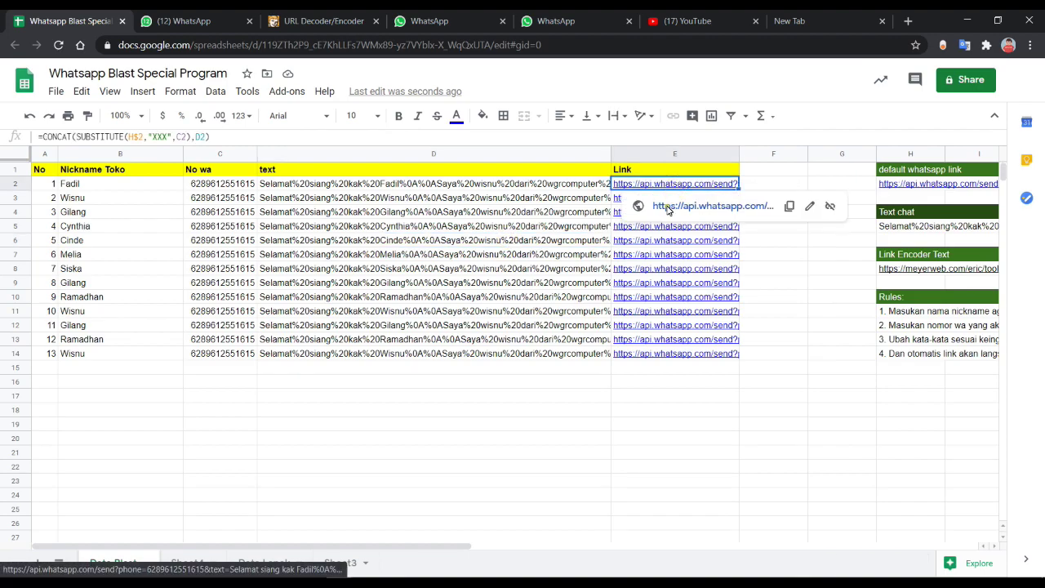
left_click(669, 206)
key("ctrl+shift+Tab")
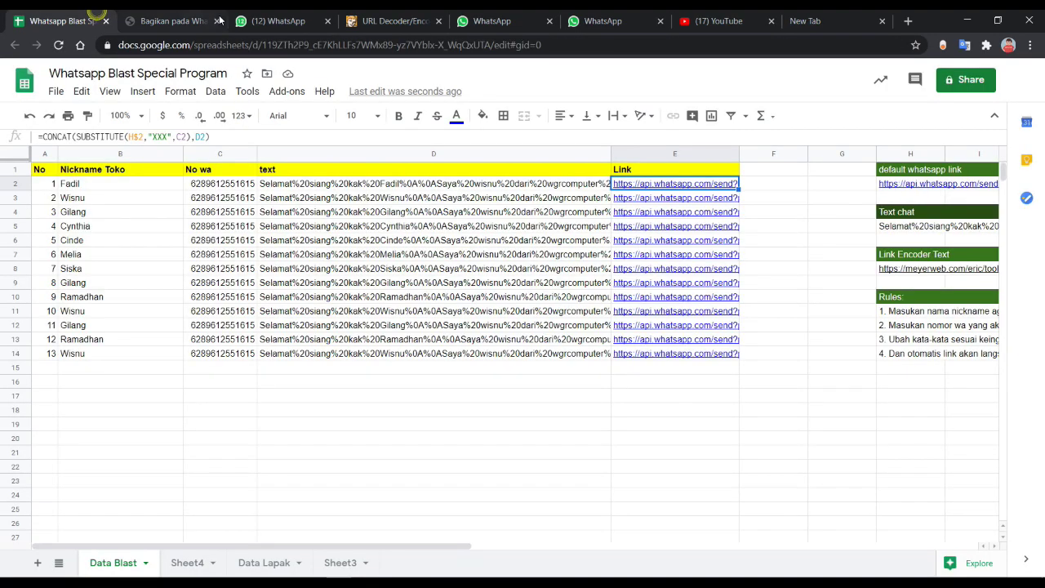
left_click(210, 21)
left_click(215, 21)
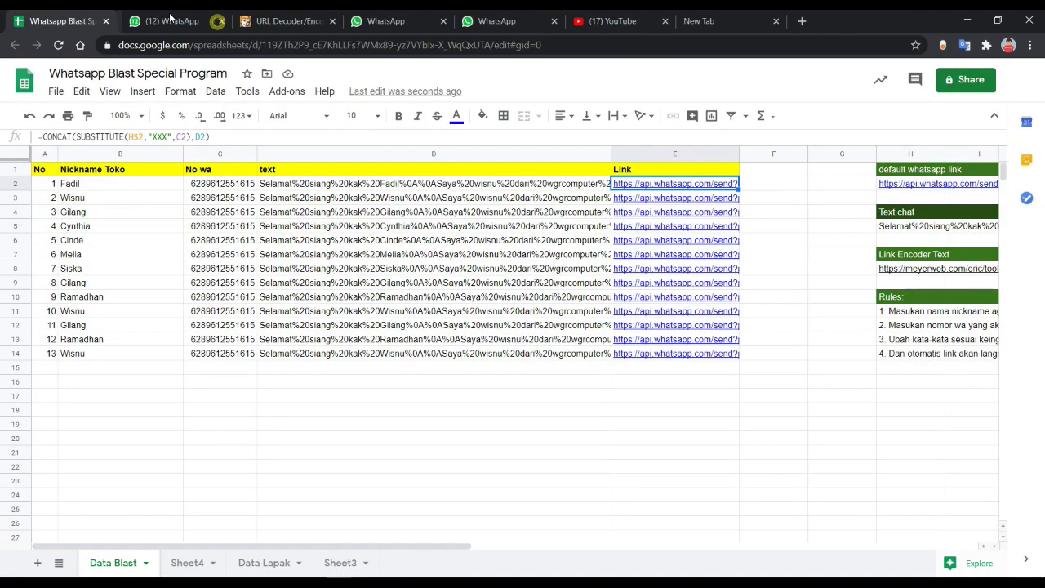